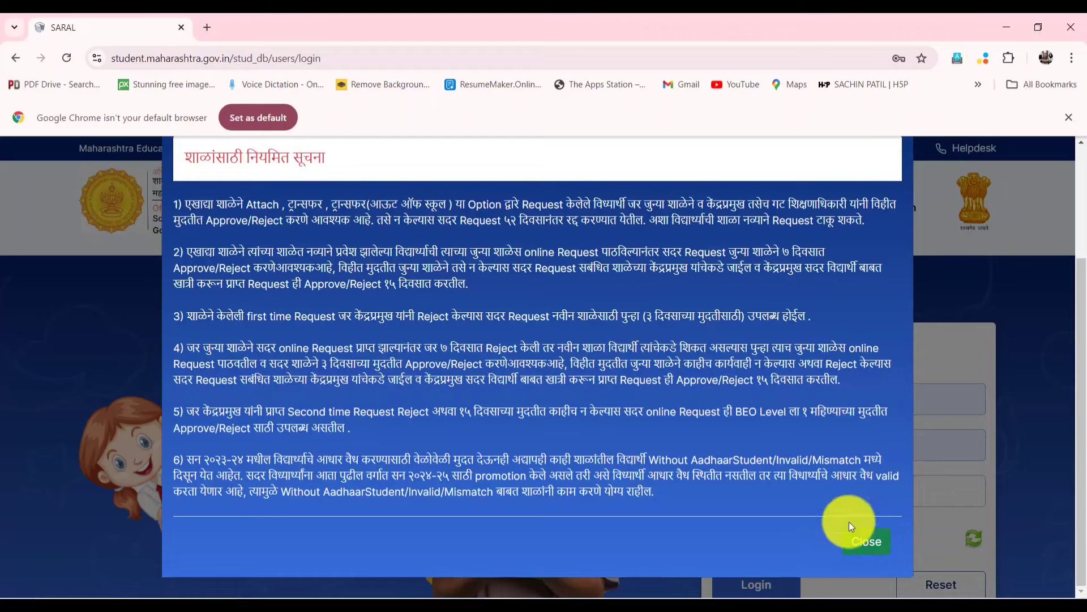
- Close the school notice, enter the displayed captcha code and log in to the Student Portal
left_click(864, 545)
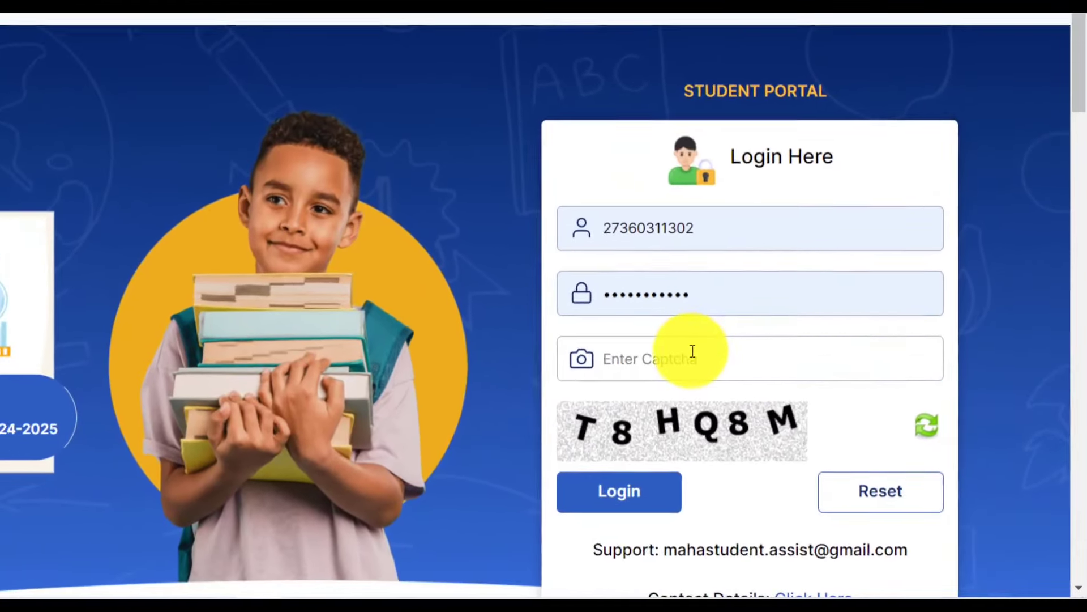
left_click(692, 351)
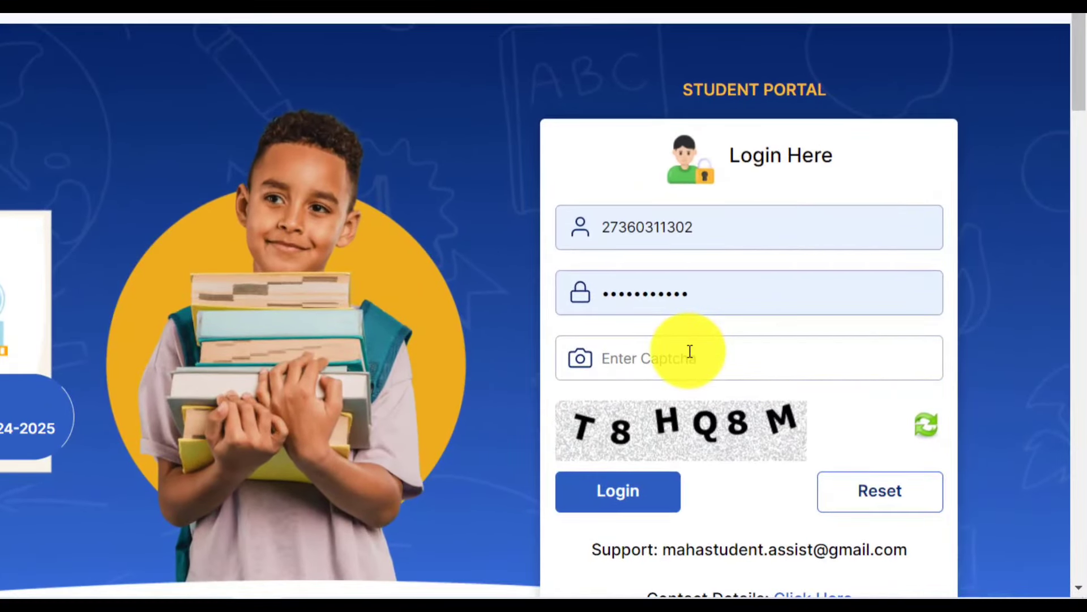
type("T")
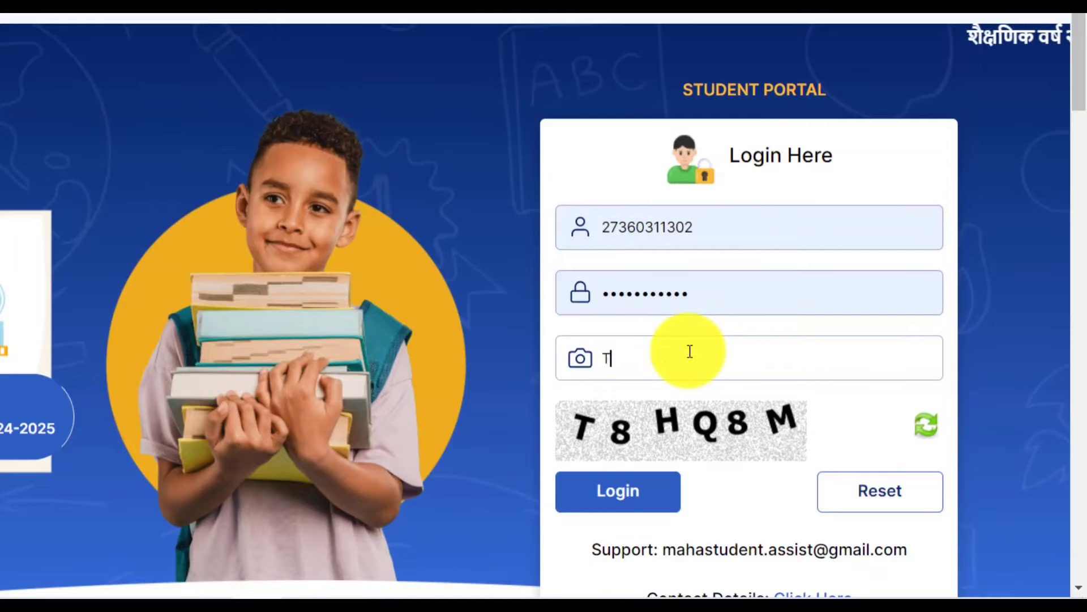
type("8H")
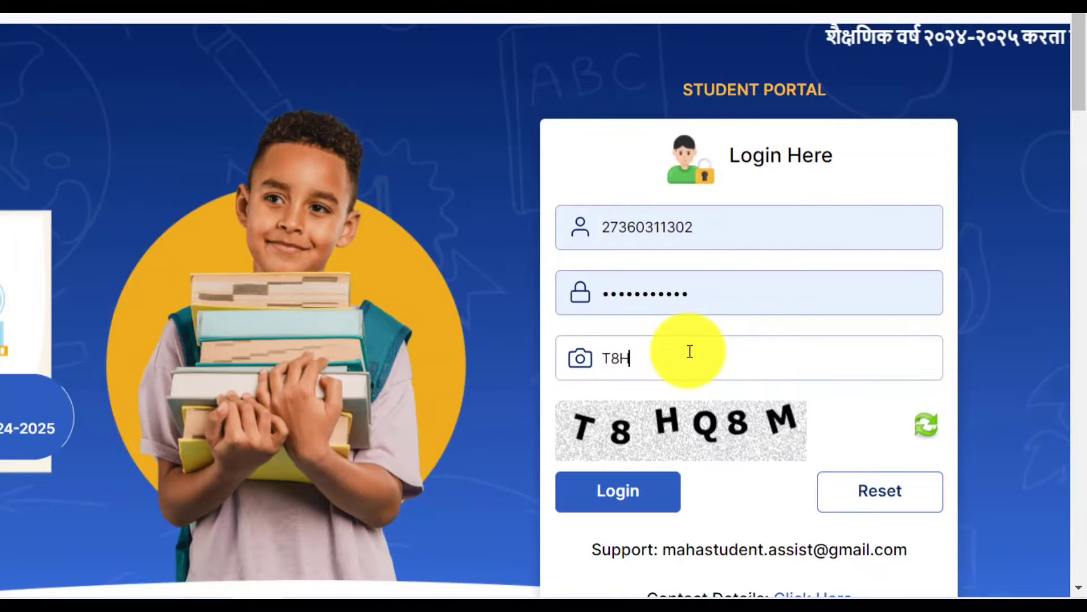
type("Q8")
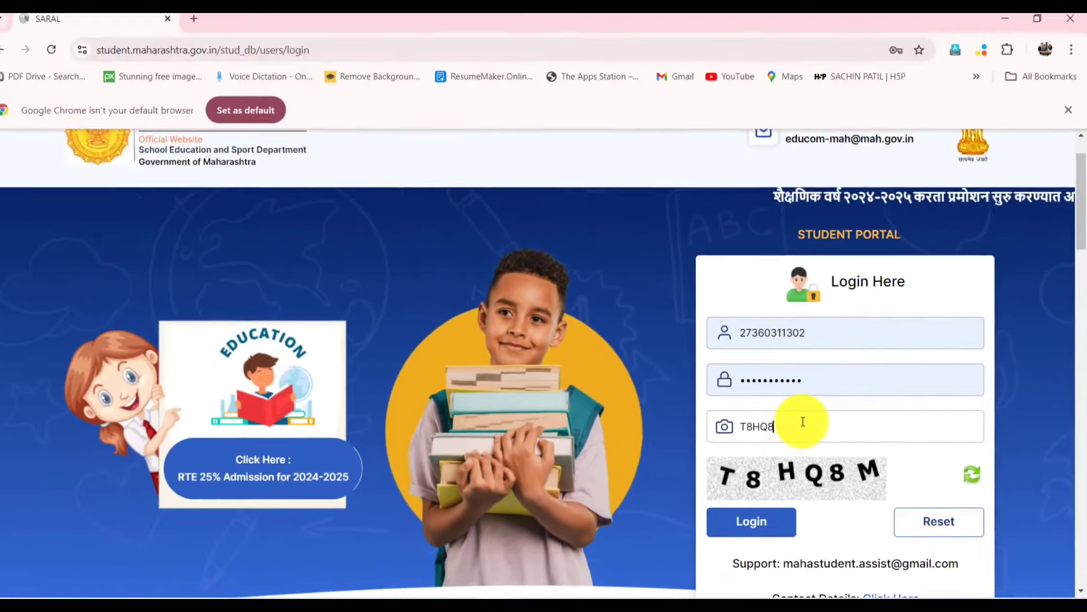
type("M")
key("Return")
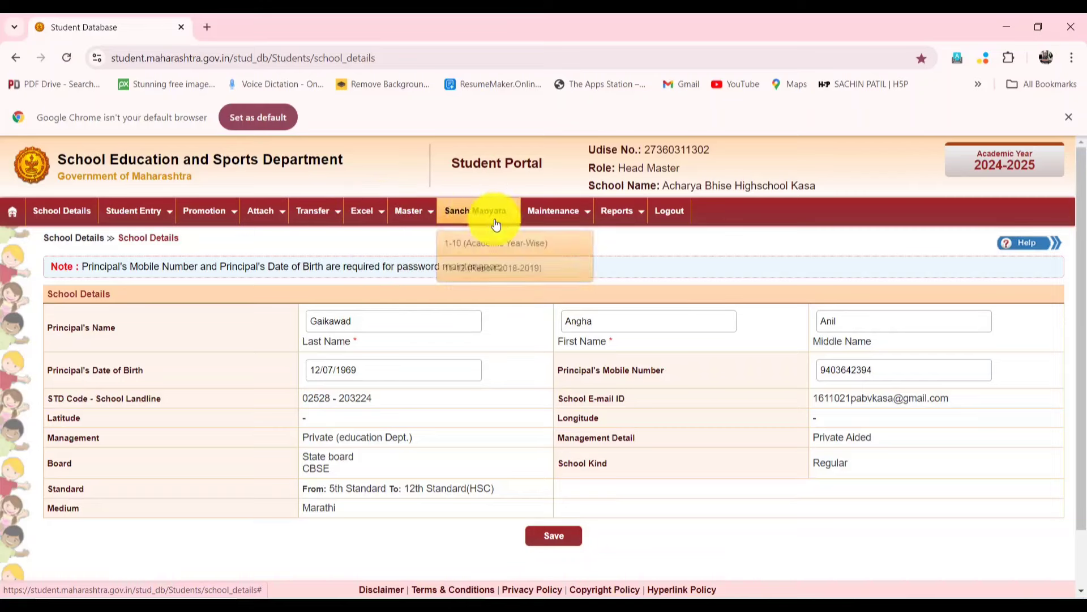
- Open the Aadhaar Status report and review the school's summary table below the instructions
mouse_move(583, 223)
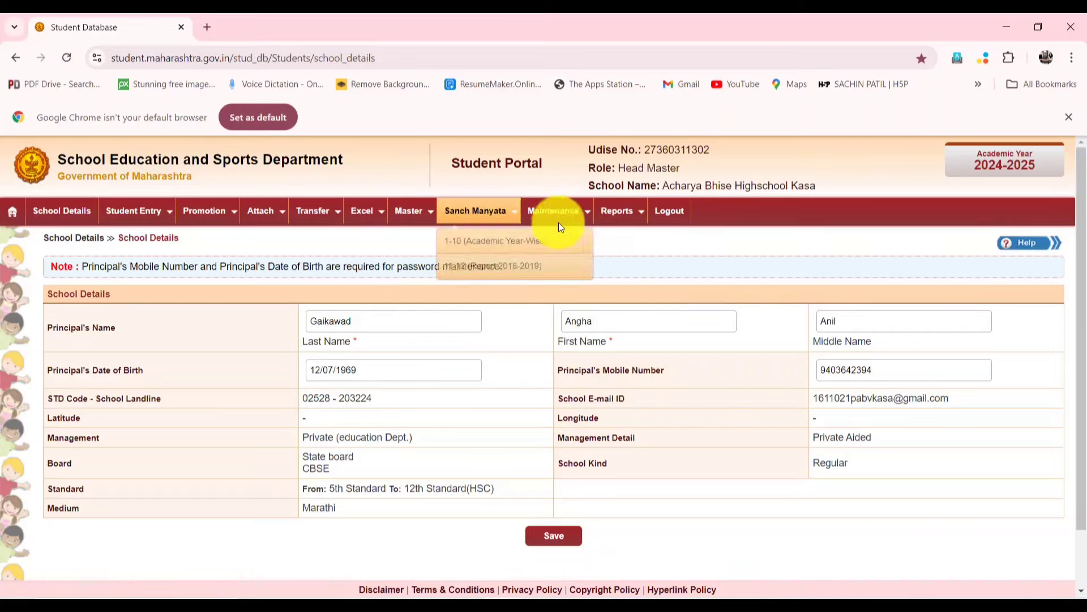
mouse_move(627, 225)
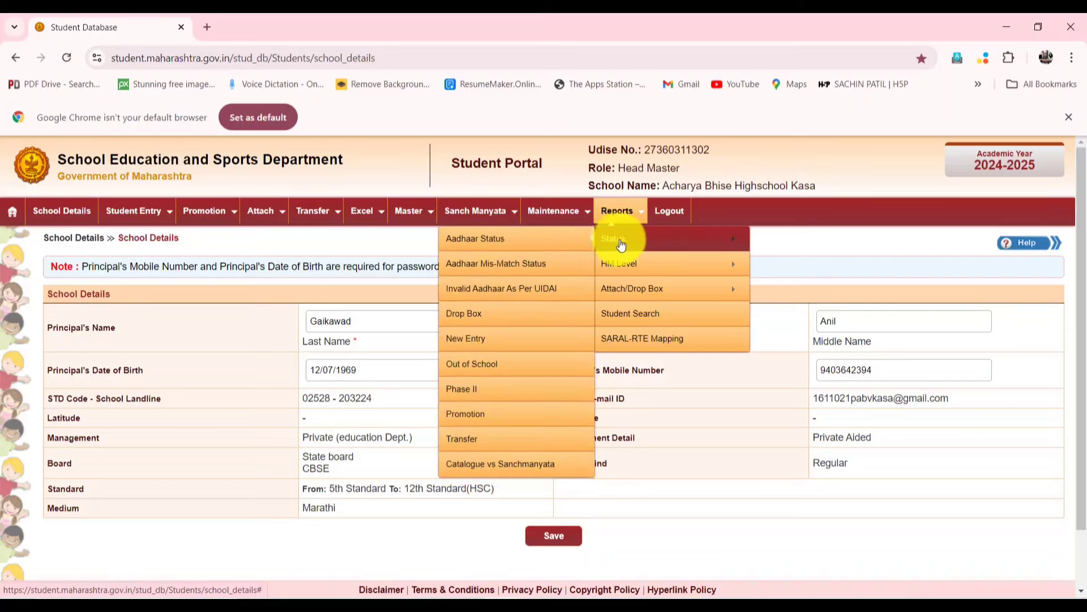
left_click(497, 242)
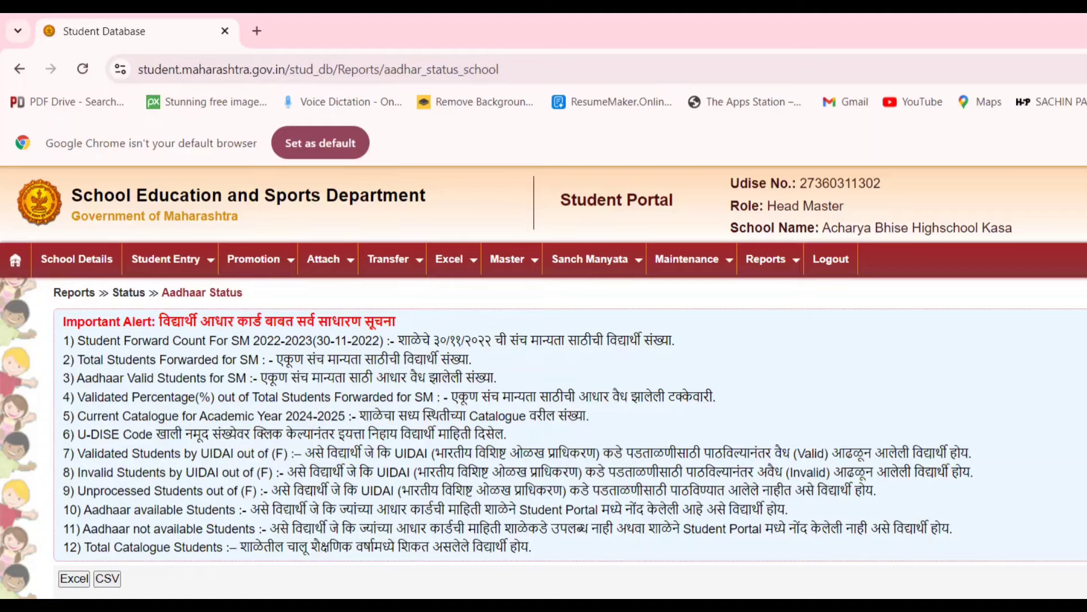
scroll(674, 586, "down", 2)
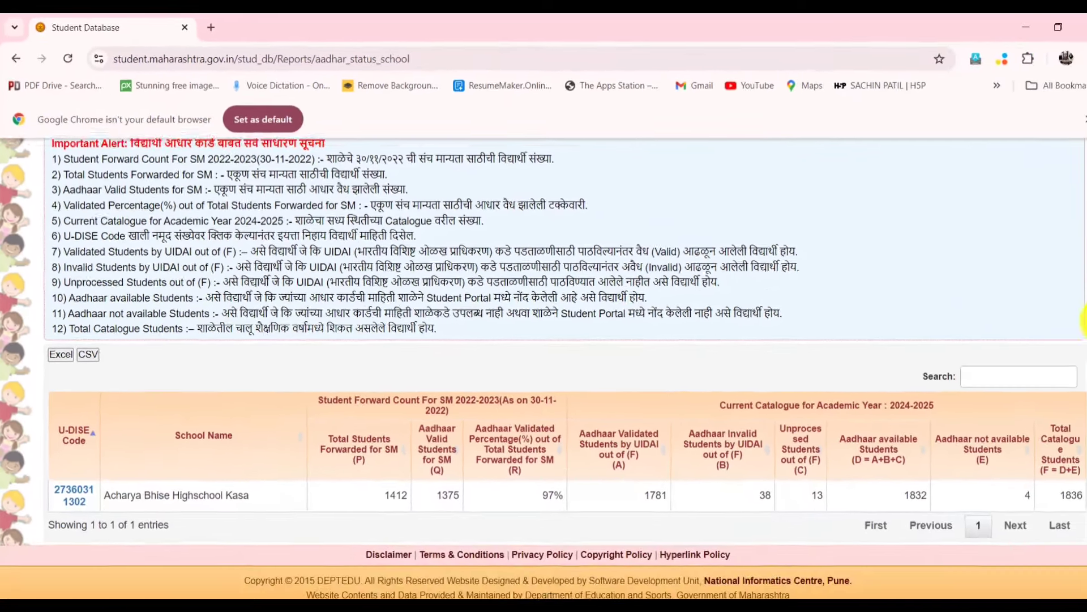
scroll(1082, 433, "down", 2)
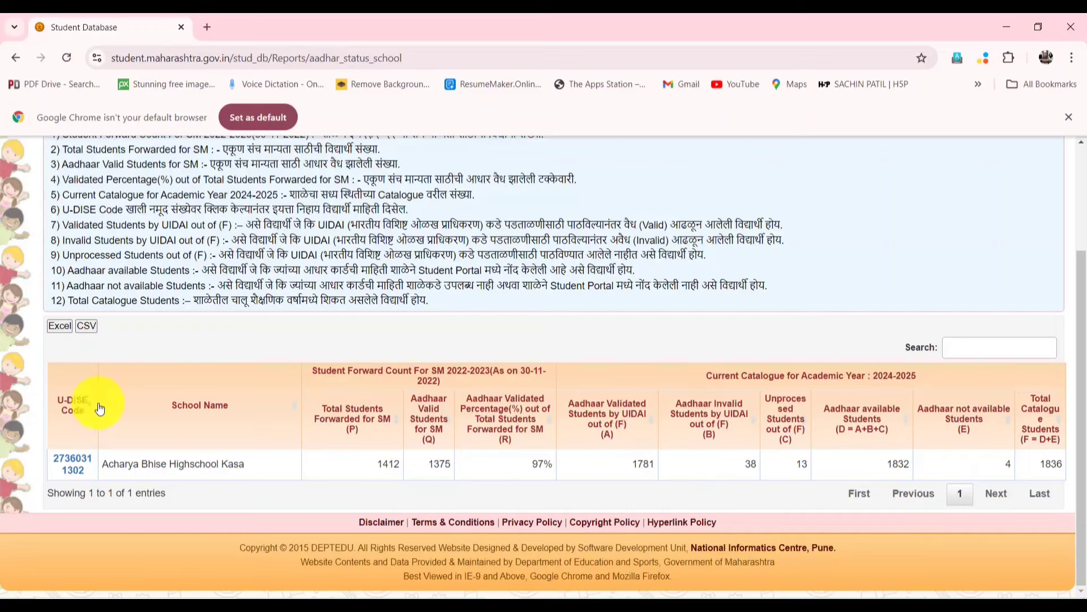
- Open the school's class-wise Aadhaar breakdown through its U-DISE code and show the second page of entries
left_click(68, 463)
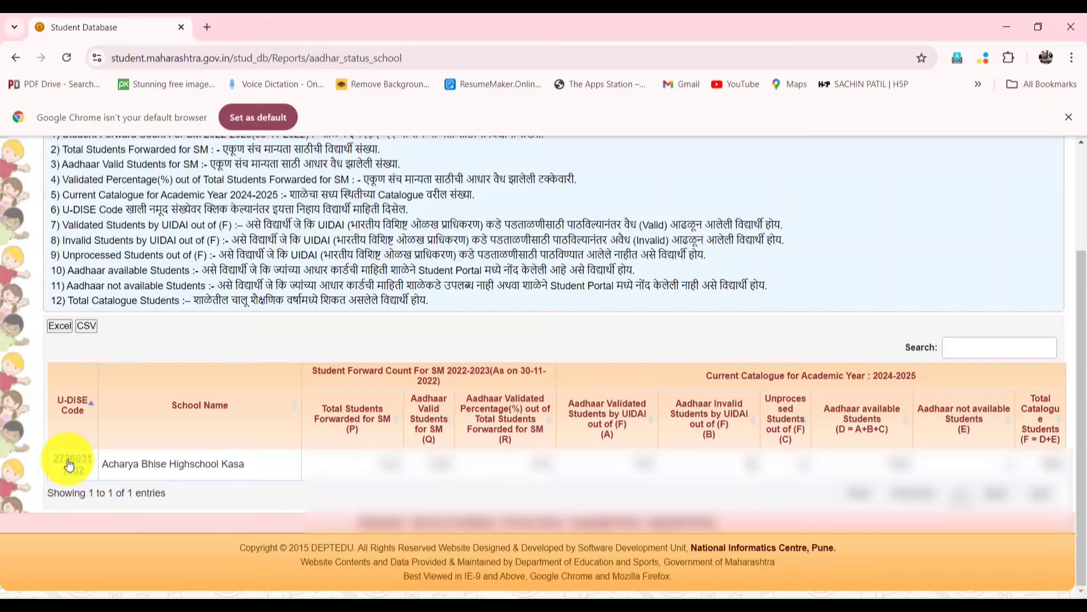
scroll(68, 462, "down", 4)
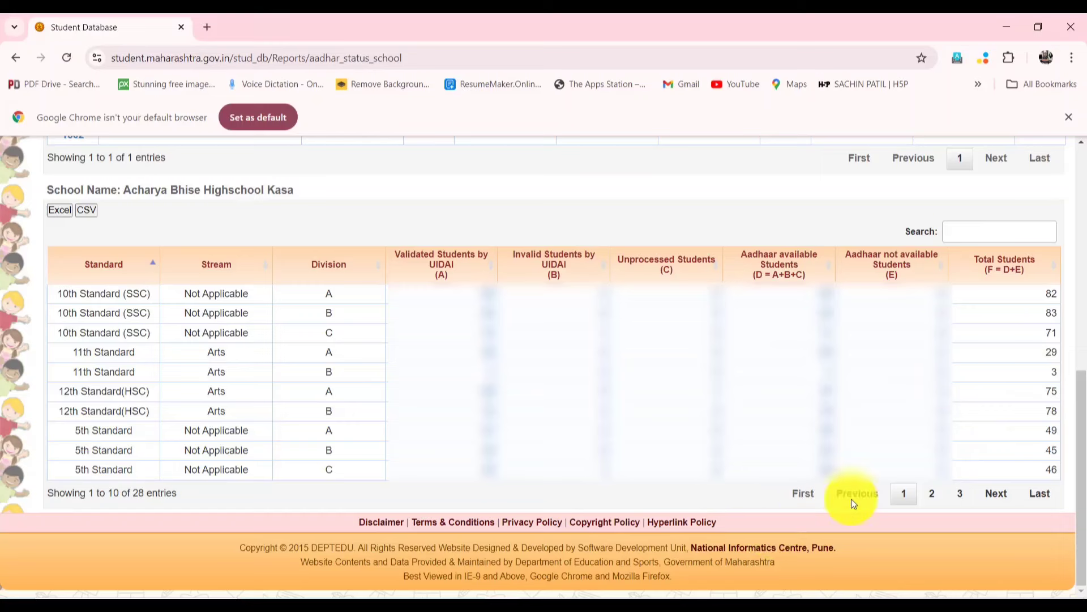
left_click(932, 502)
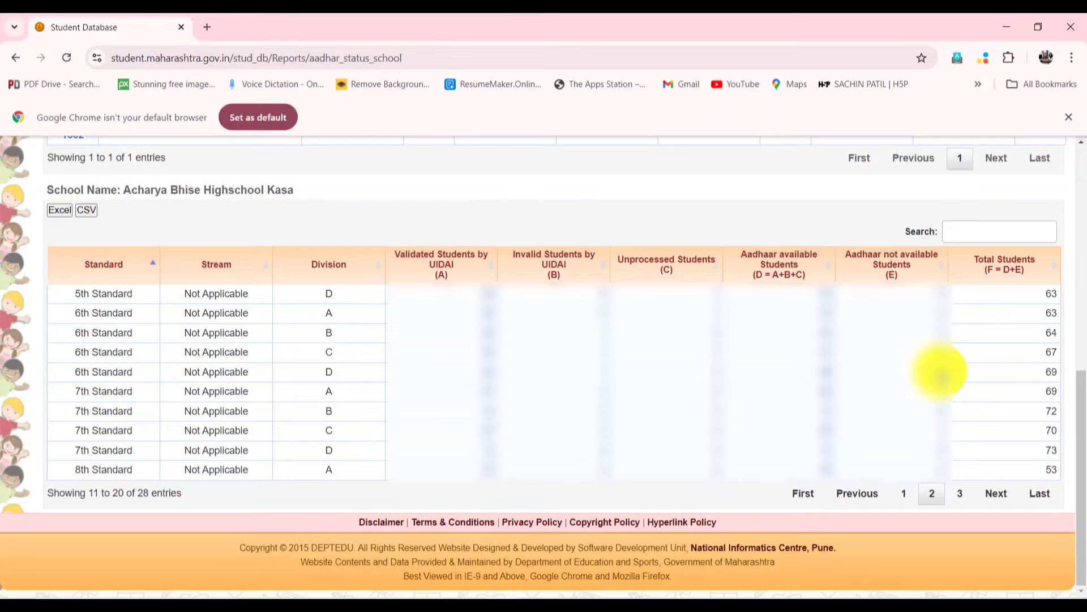
- List the students without Aadhaar in 6th Standard D and the UIDAI-invalid students in 7th Standard A
left_click(941, 372)
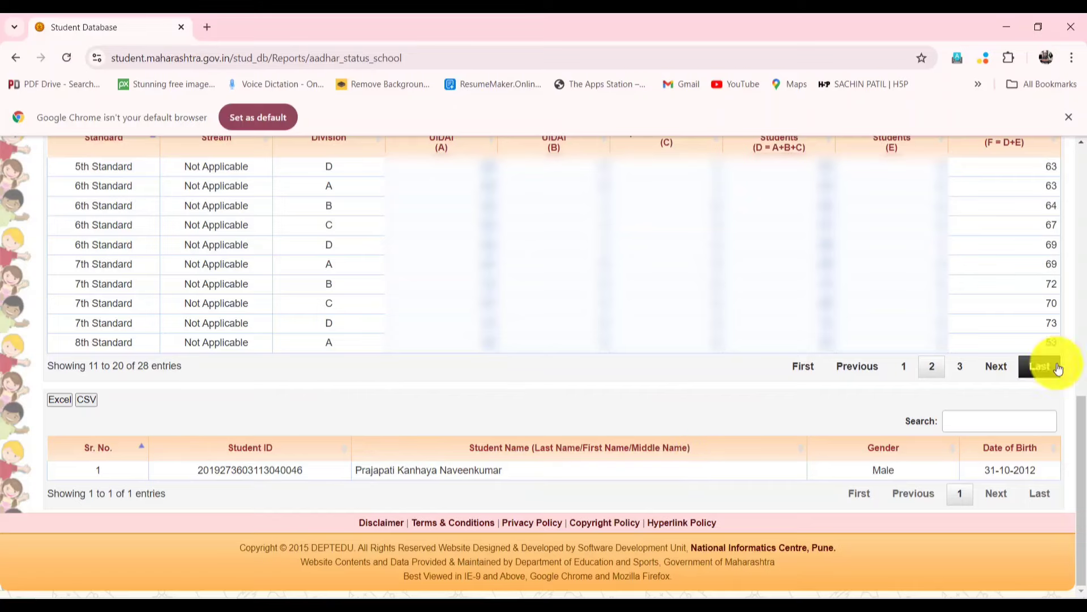
left_click_drag(1083, 411, 1083, 372)
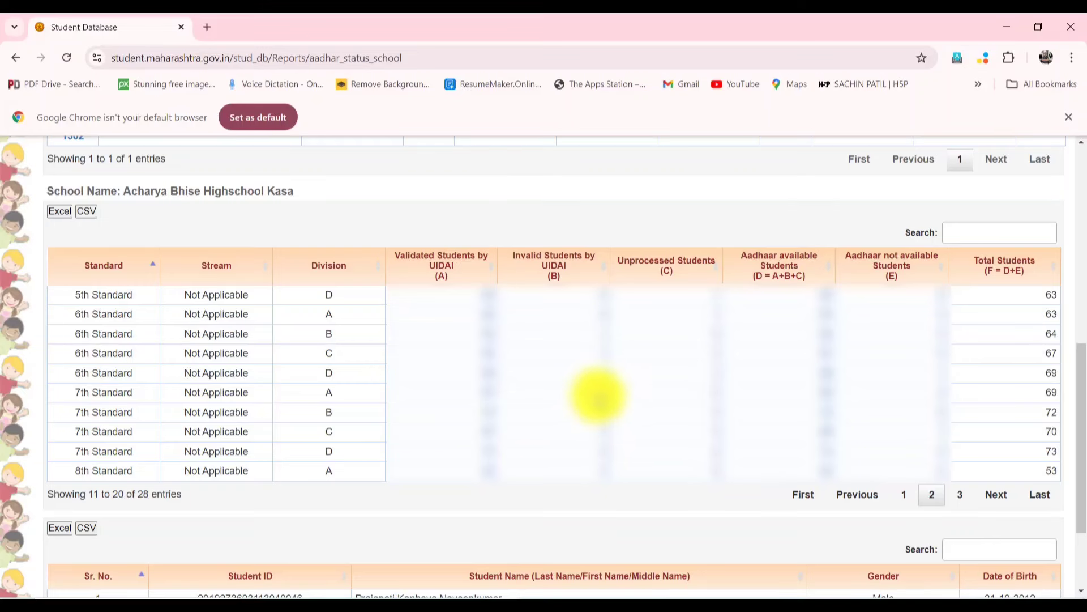
scroll(605, 395, "down", 3)
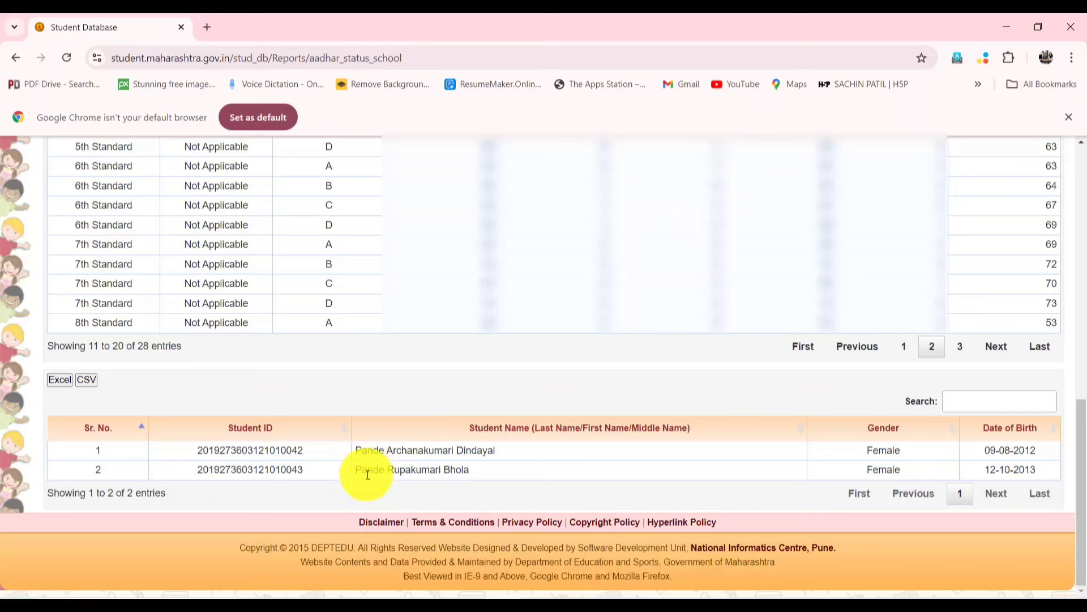
left_click_drag(357, 471, 486, 469)
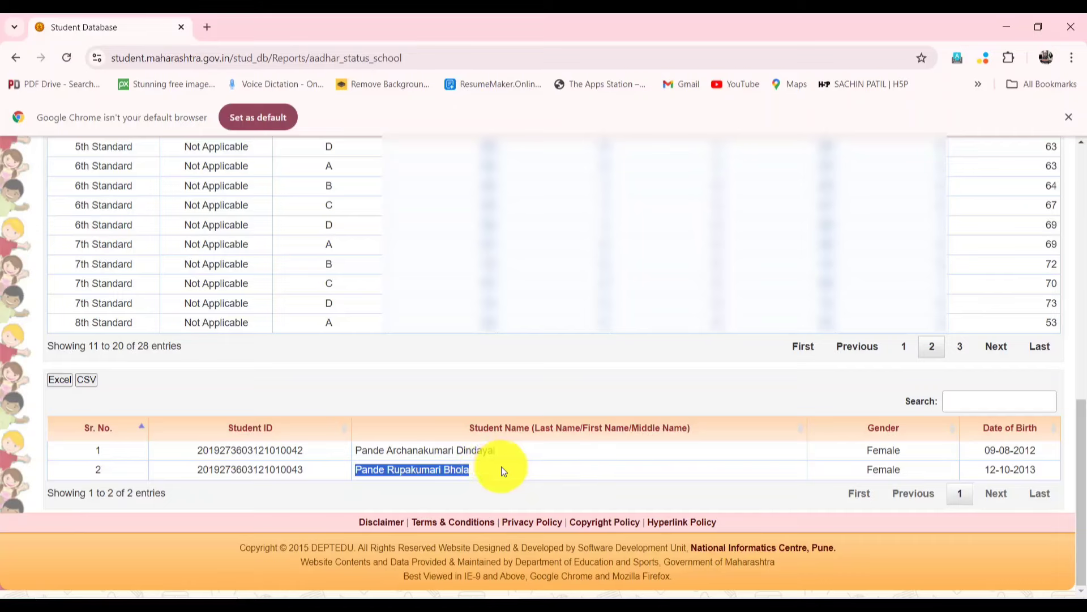
left_click(543, 458)
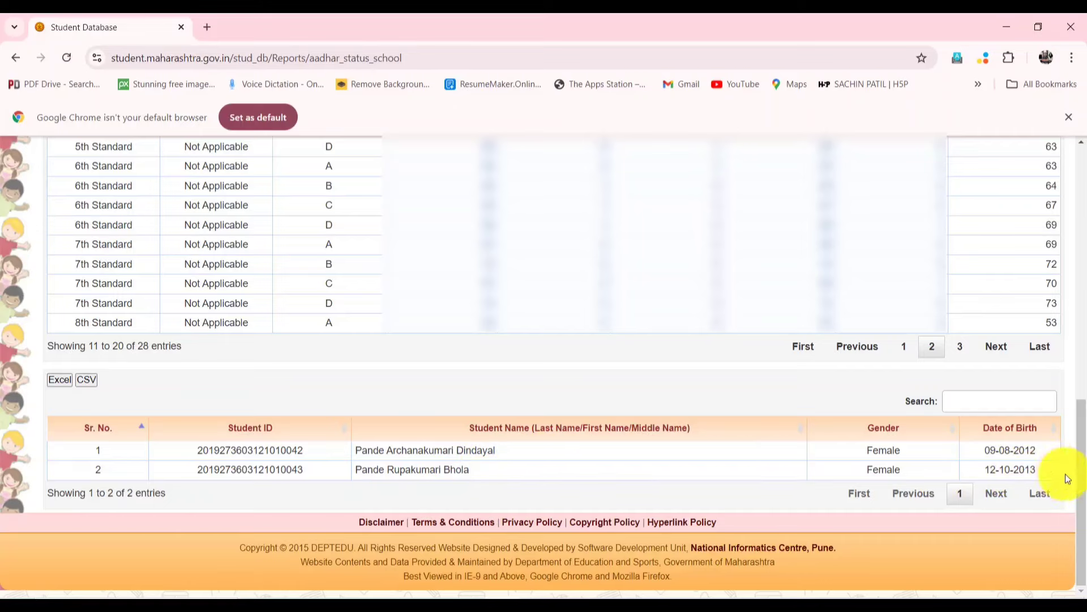
- Open the Update Student Details page under Student Entry and dismiss the academic year alert
left_click_drag(1083, 475, 1072, 198)
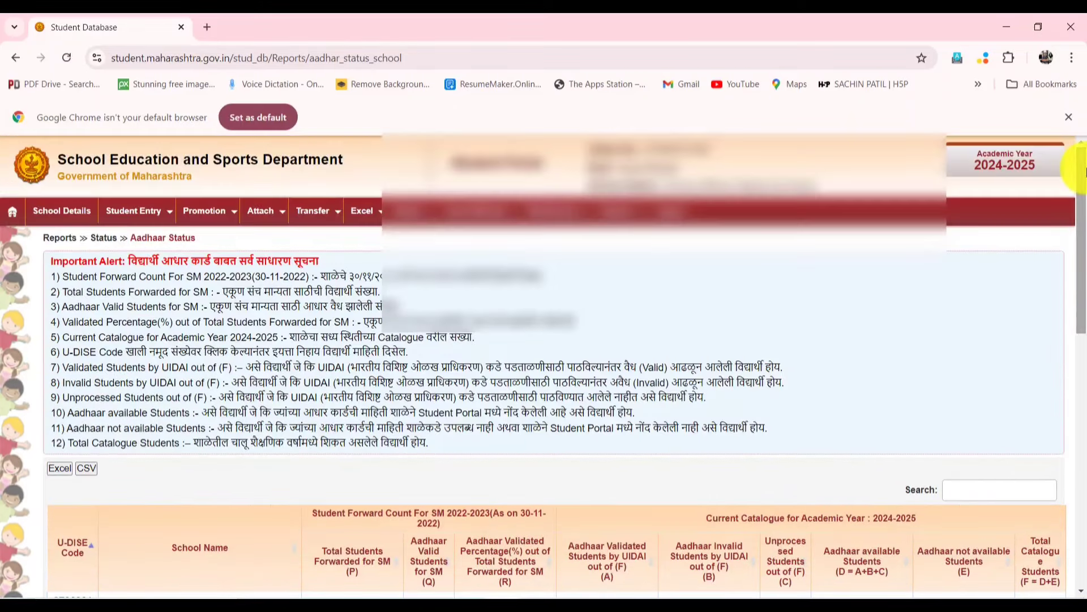
mouse_move(122, 218)
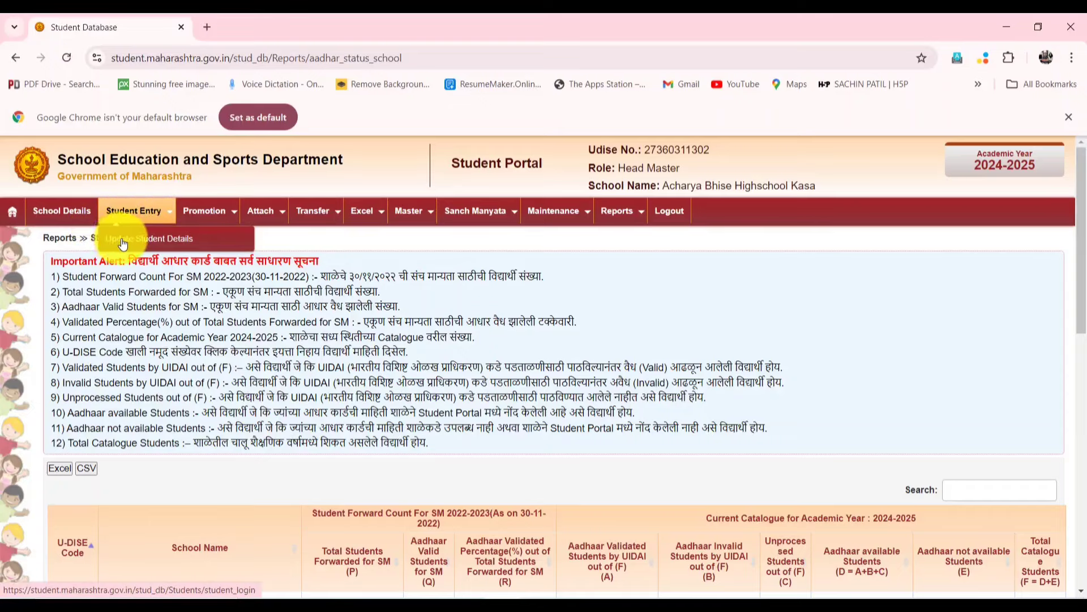
left_click(174, 246)
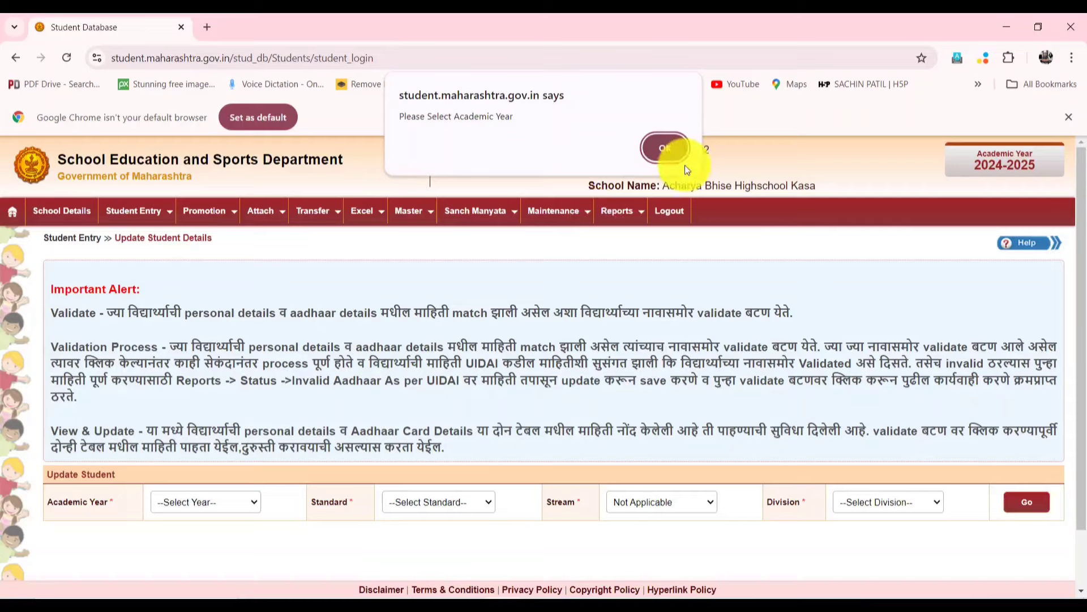
left_click(666, 149)
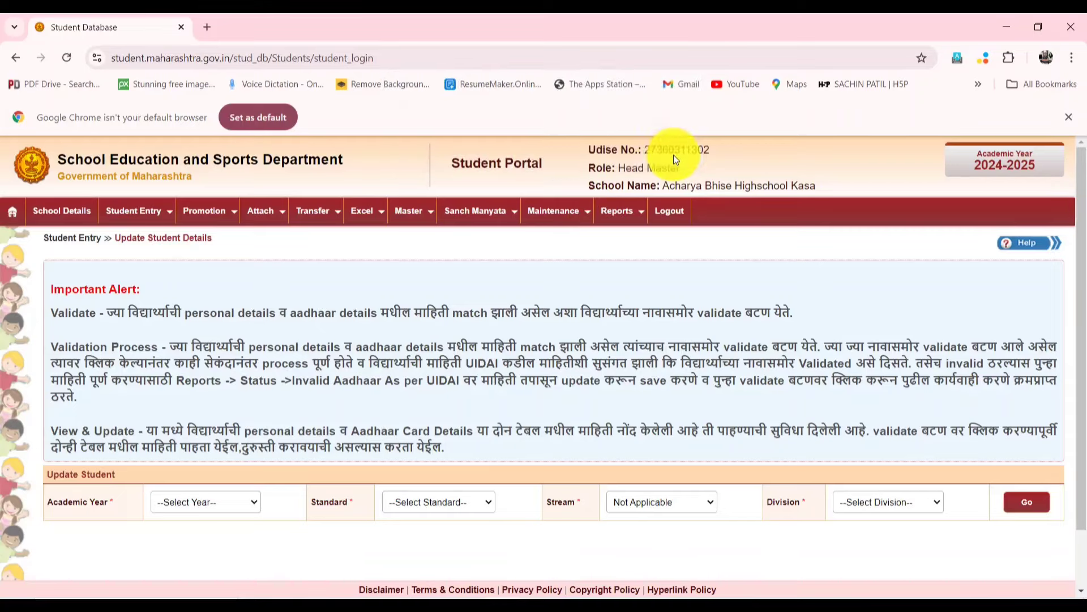
- Load the student list for academic year 2024-2025, 7th Standard, division A
left_click(220, 506)
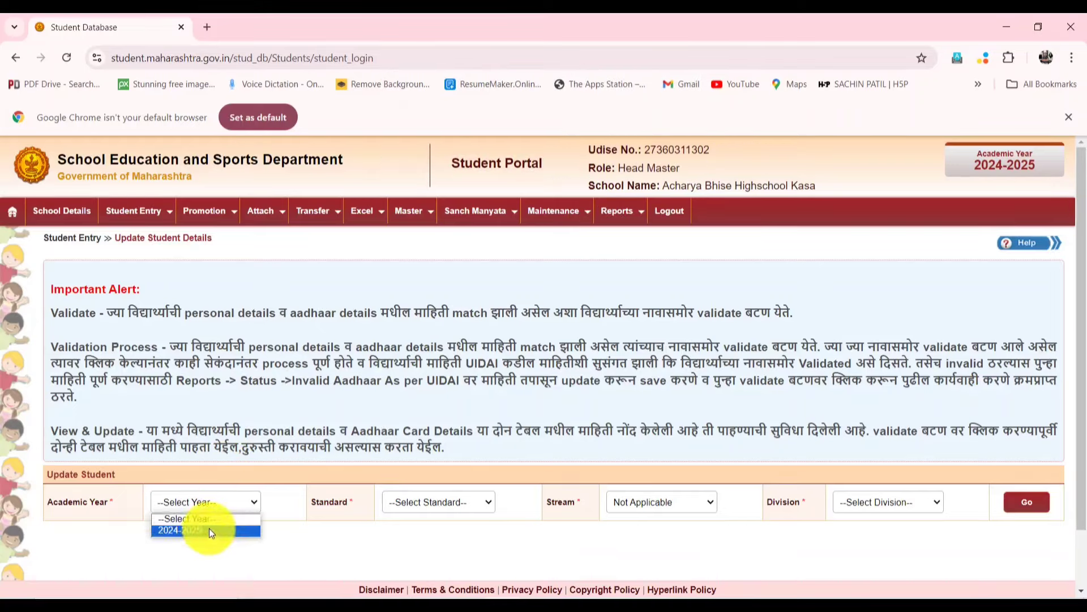
left_click(209, 530)
left_click(446, 504)
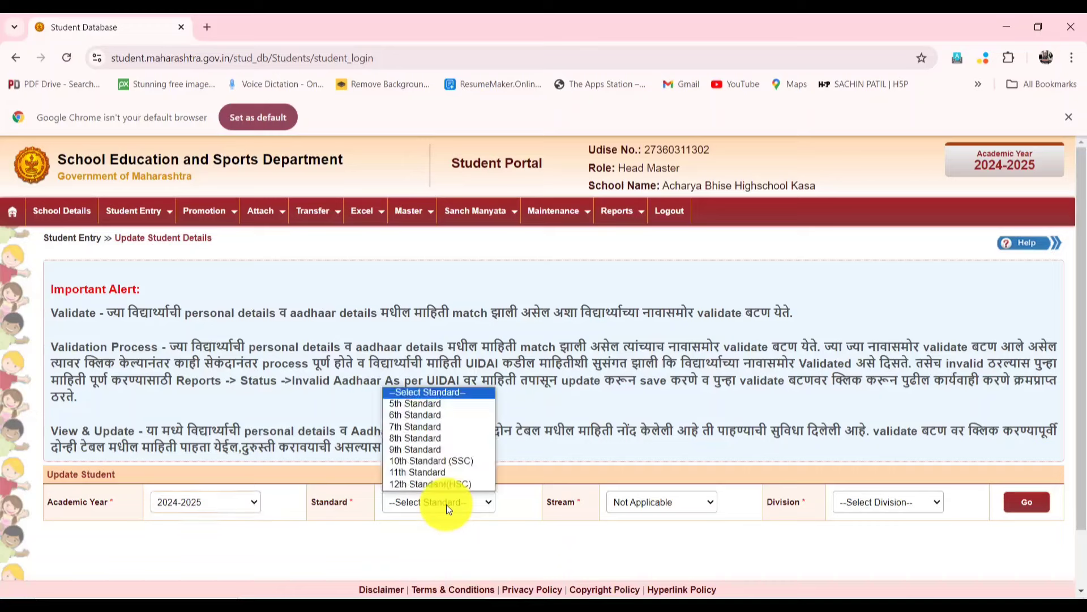
left_click(450, 429)
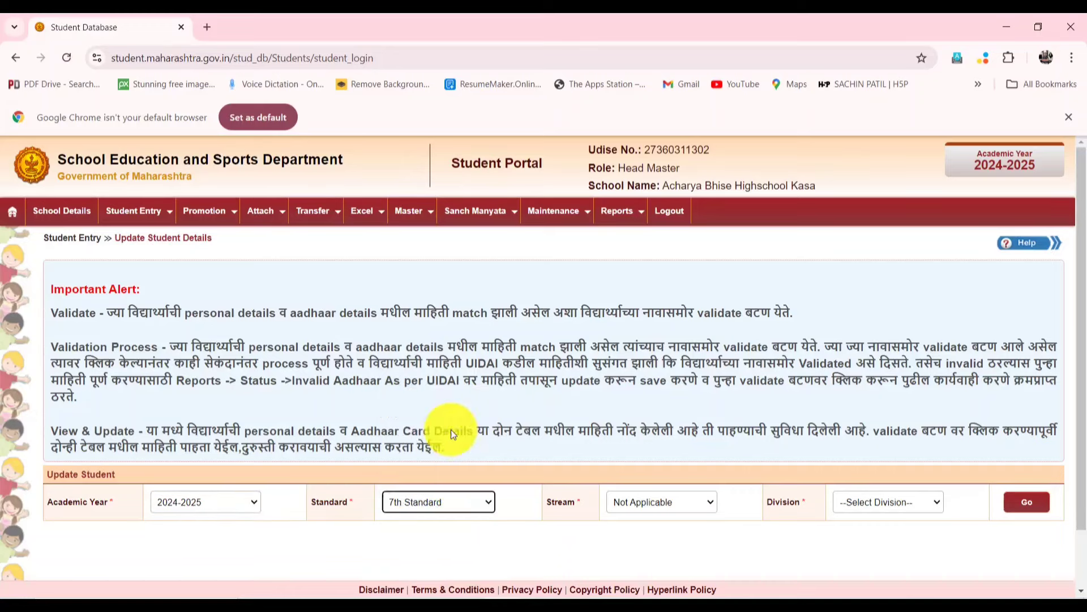
left_click(898, 502)
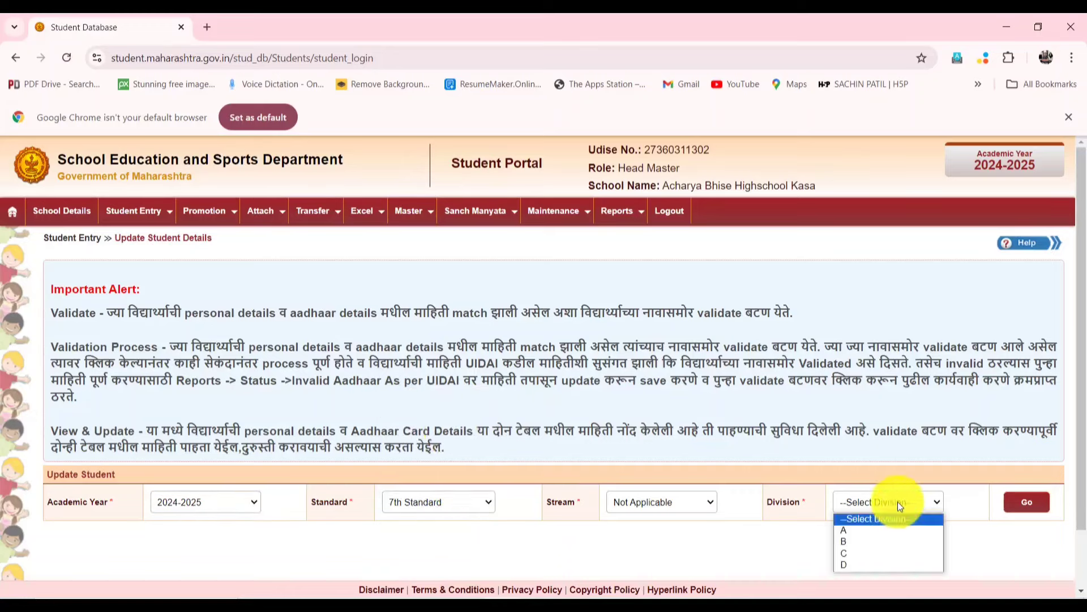
left_click(872, 529)
left_click(1028, 505)
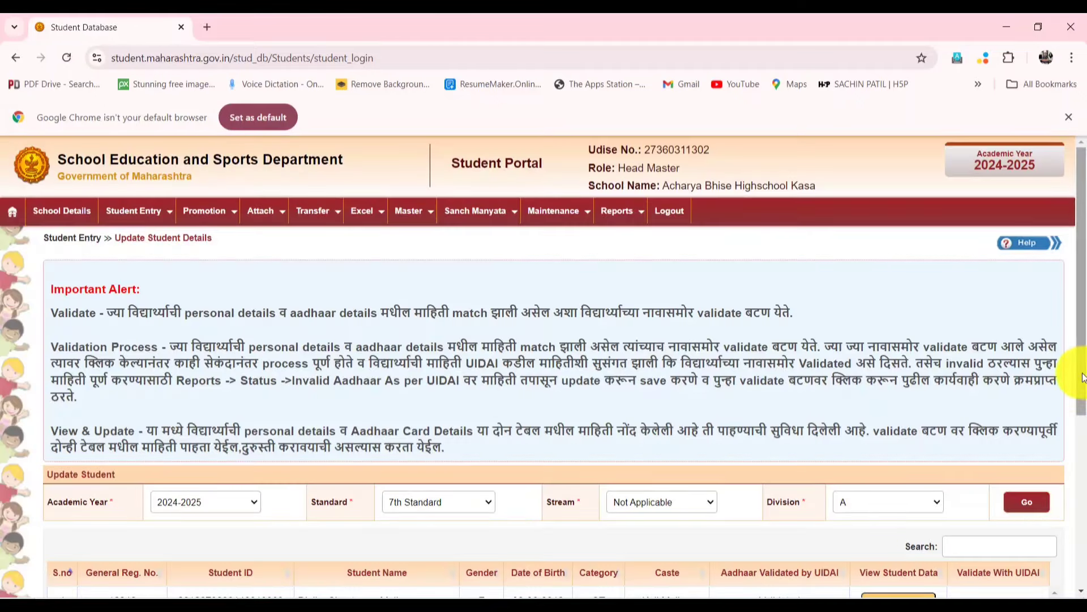
- Examine the Aadhaar Validated by UIDAI statuses through the 7th Standard A list, including row 66
left_click_drag(1082, 376, 1085, 498)
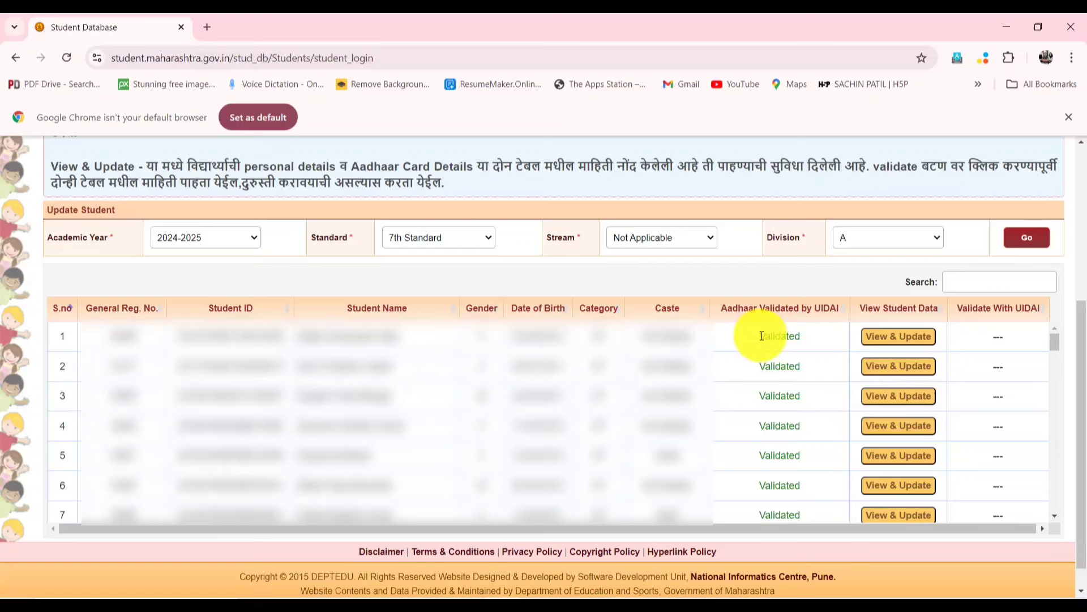
left_click_drag(760, 340, 800, 336)
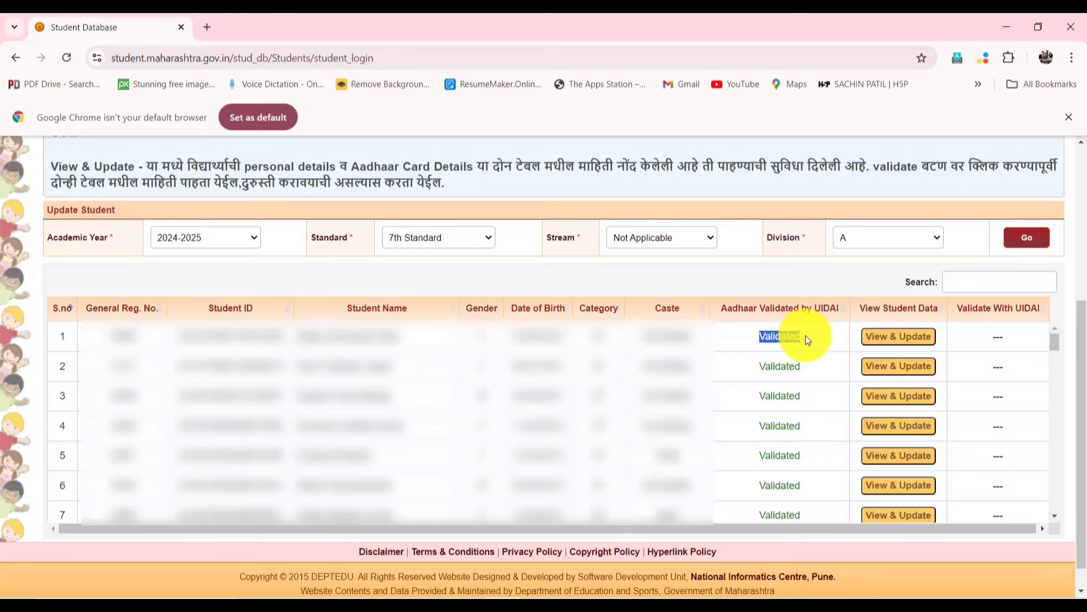
left_click(808, 340)
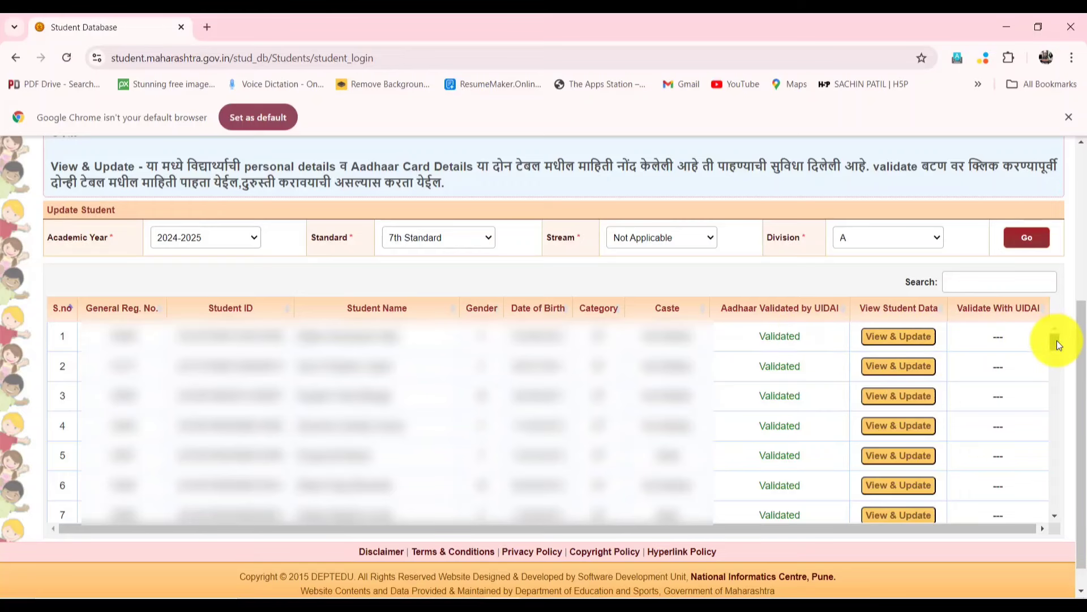
left_click_drag(1059, 345, 1055, 498)
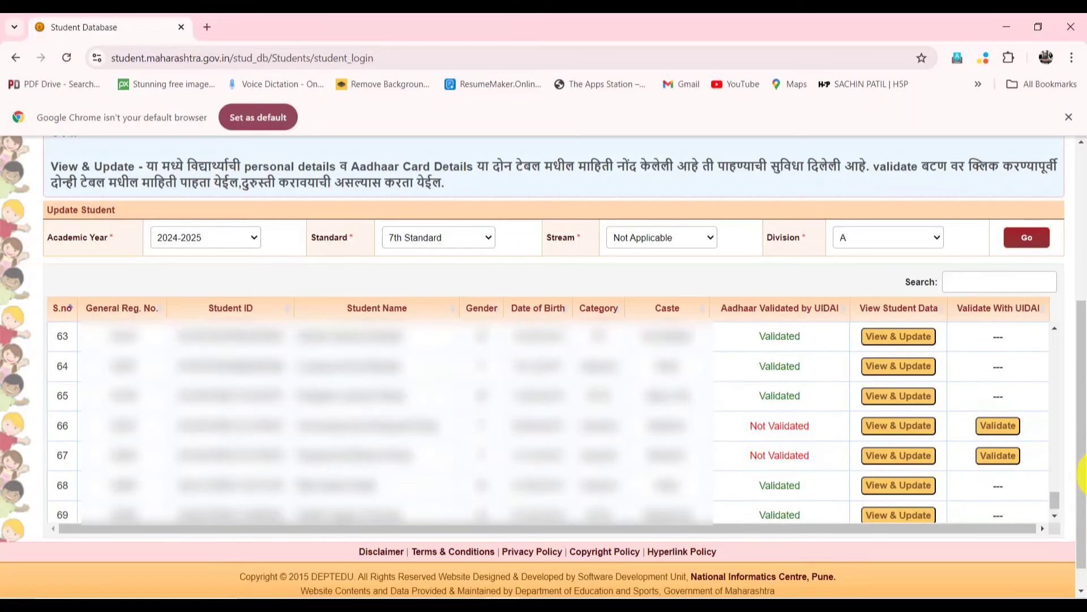
scroll(1056, 499, "down", 1)
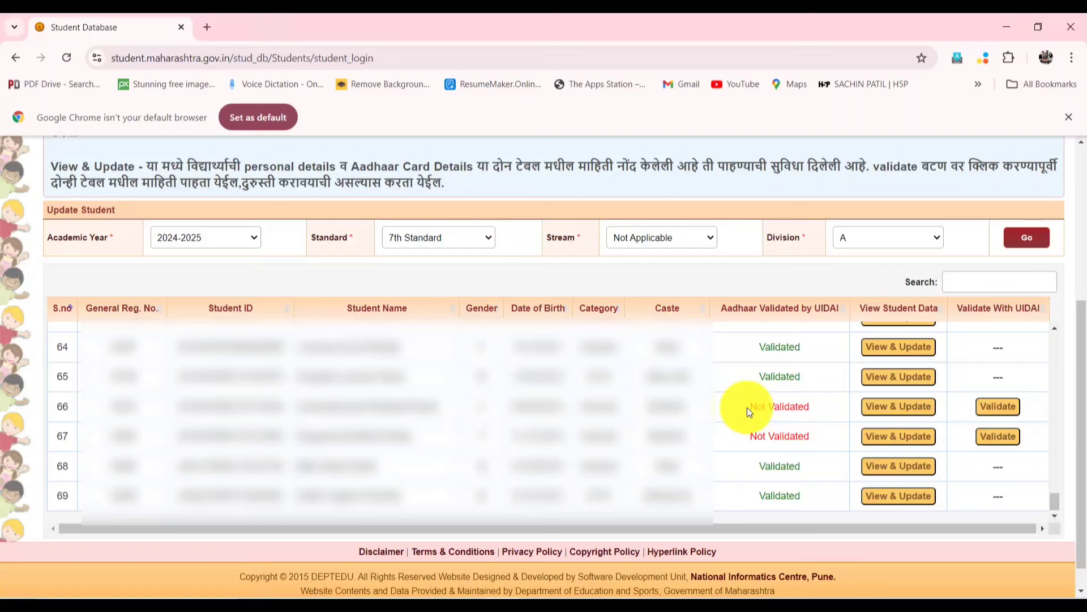
left_click_drag(751, 409, 812, 409)
left_click(811, 406)
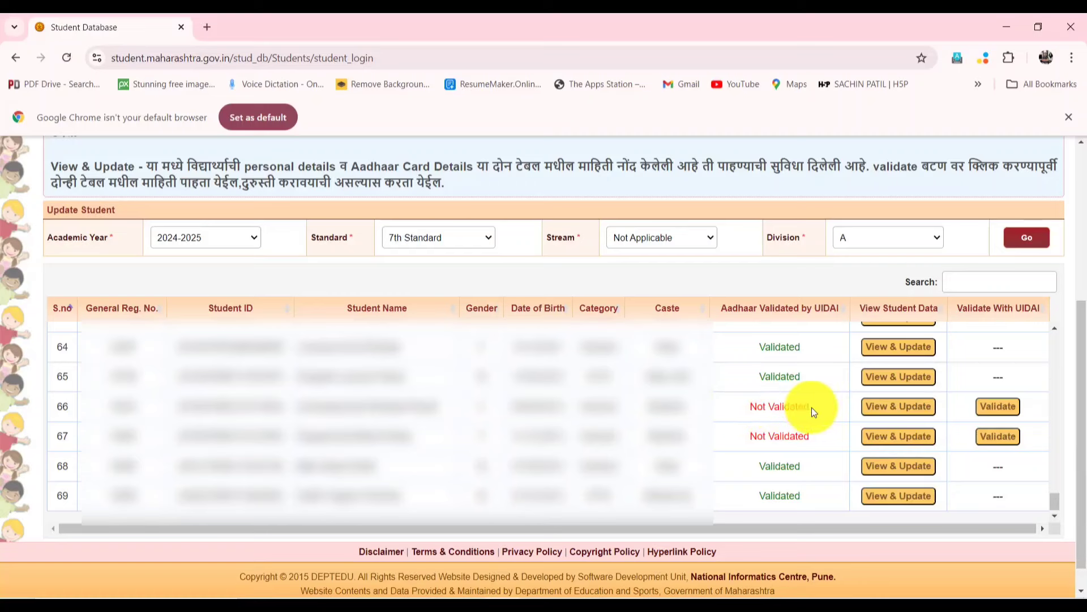
left_click_drag(813, 406, 735, 406)
left_click(736, 406)
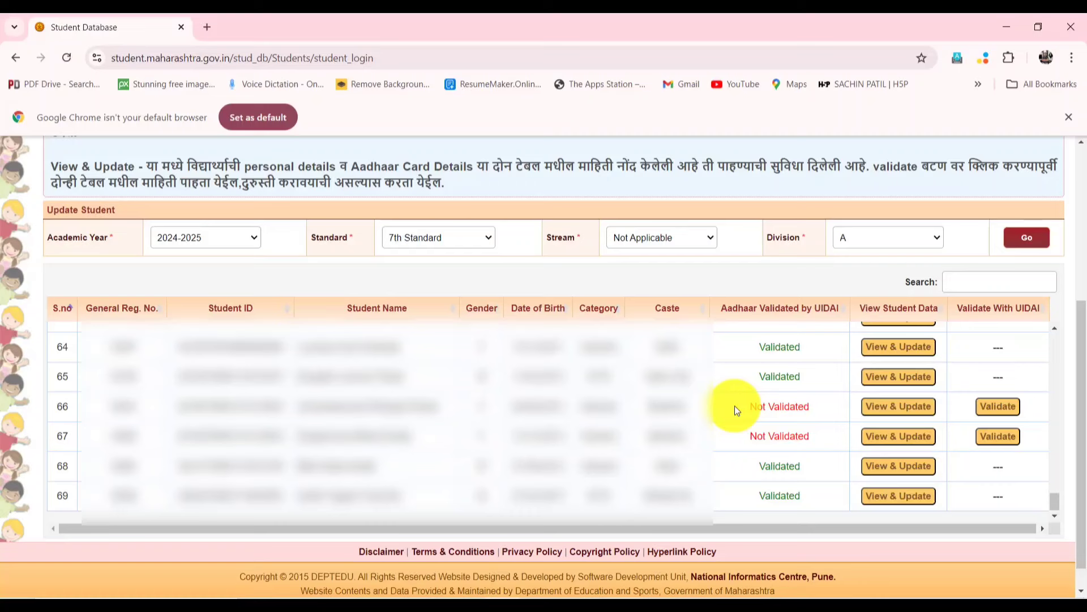
- Open the record of the student in row 66, review the personal and Aadhaar card details, and save it
left_click_drag(740, 404, 813, 407)
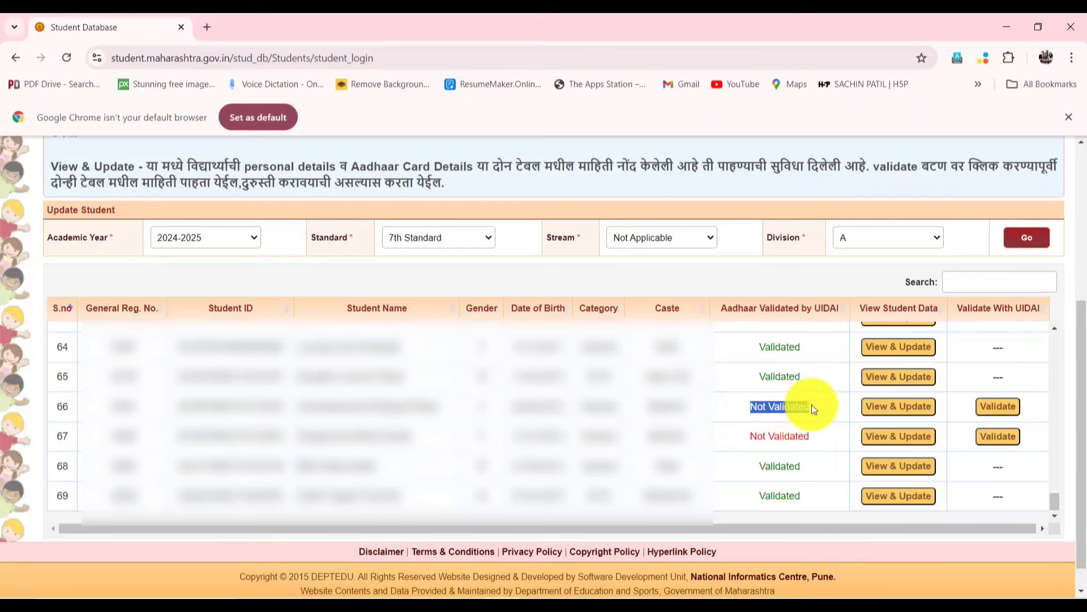
left_click(814, 406)
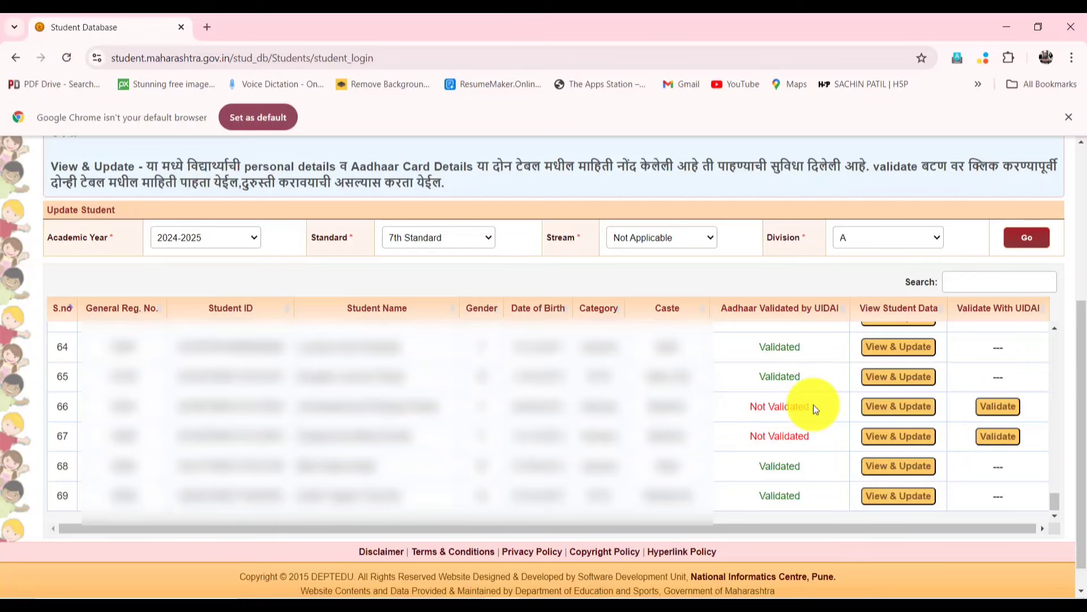
left_click(899, 407)
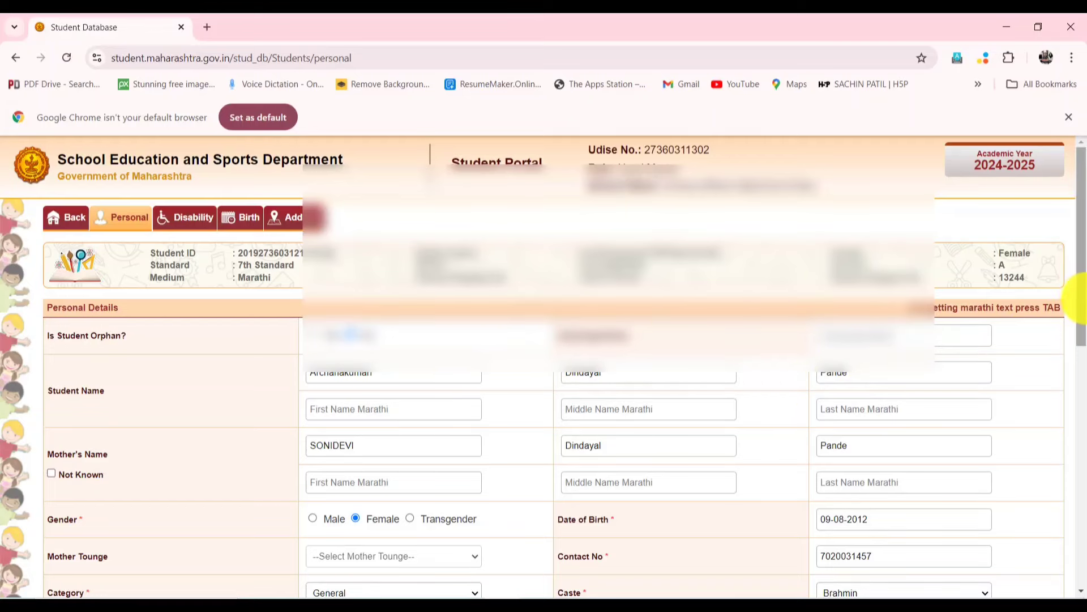
left_click_drag(1083, 302, 1079, 388)
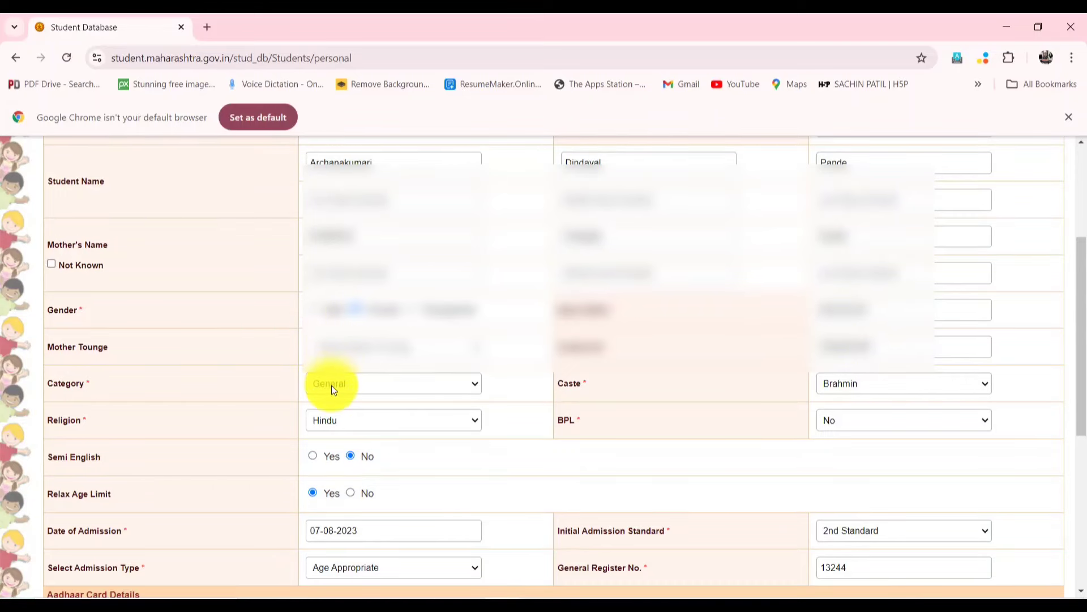
left_click_drag(1078, 352, 1076, 444)
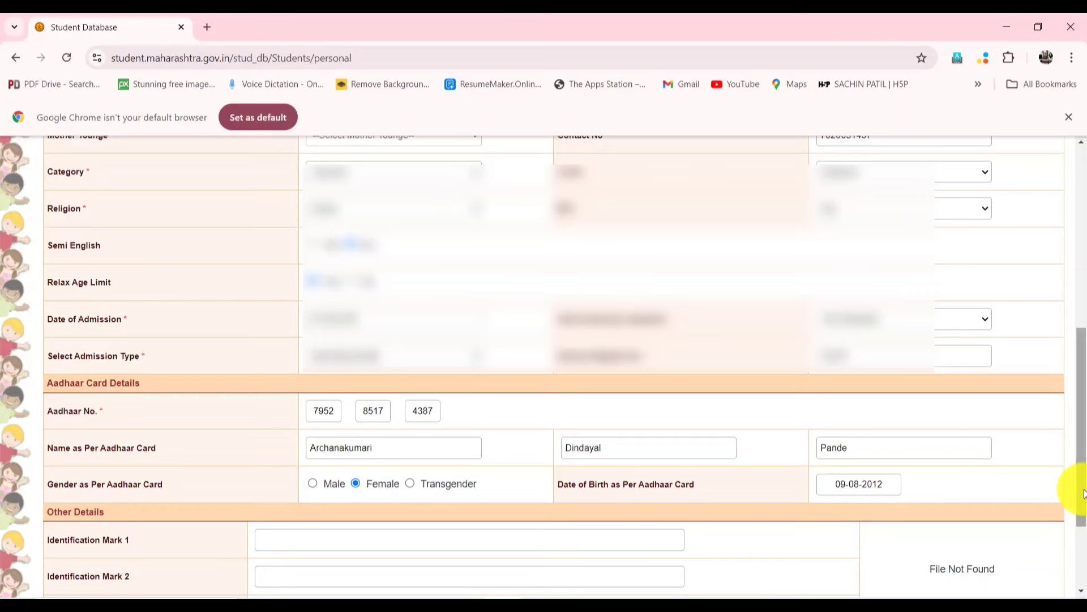
left_click_drag(1083, 493, 1083, 552)
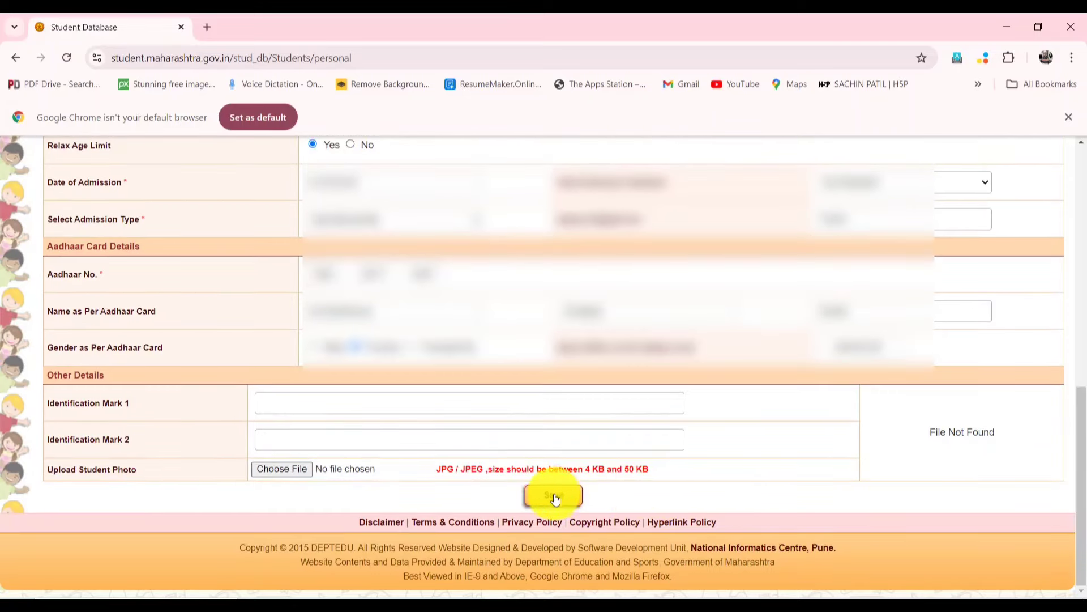
left_click(554, 496)
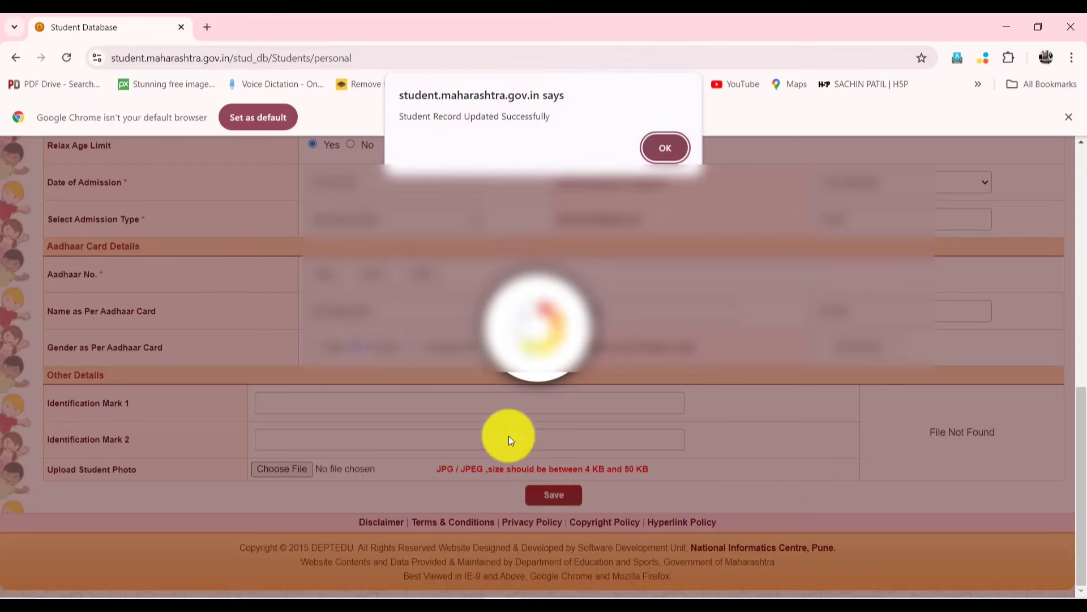
left_click(681, 149)
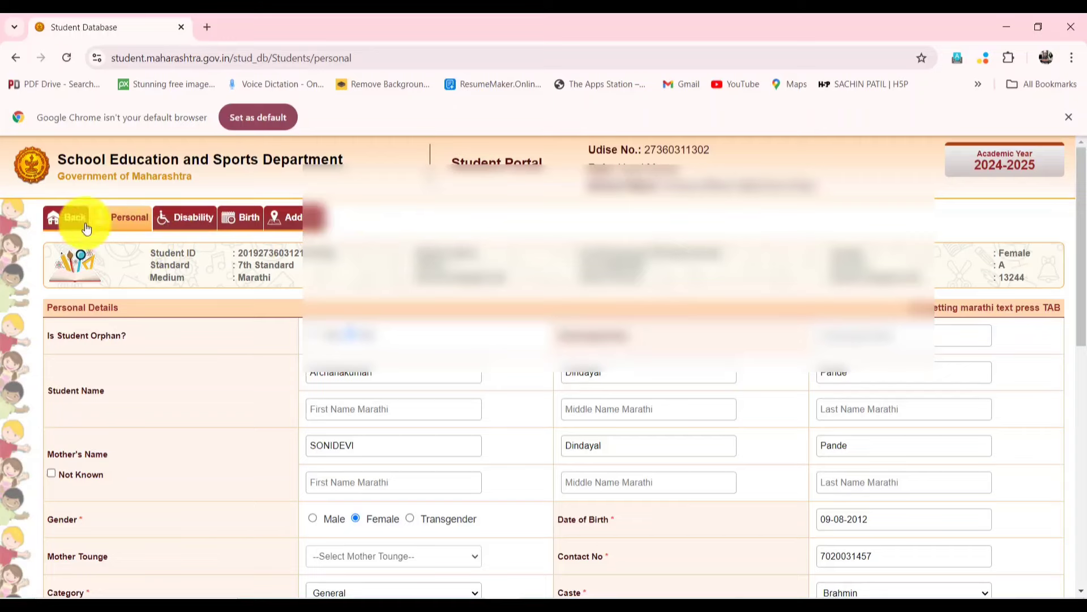
- Return to the 7th Standard A list, try to validate the student in row 66 with UIDAI, and dismiss the response
left_click(74, 226)
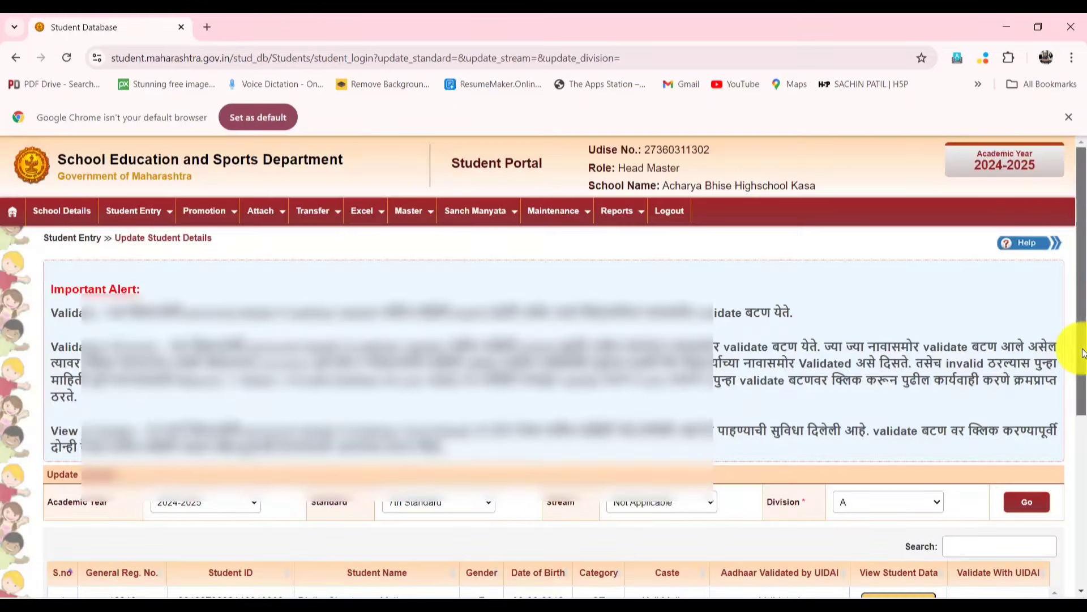
scroll(1082, 352, "down", 5)
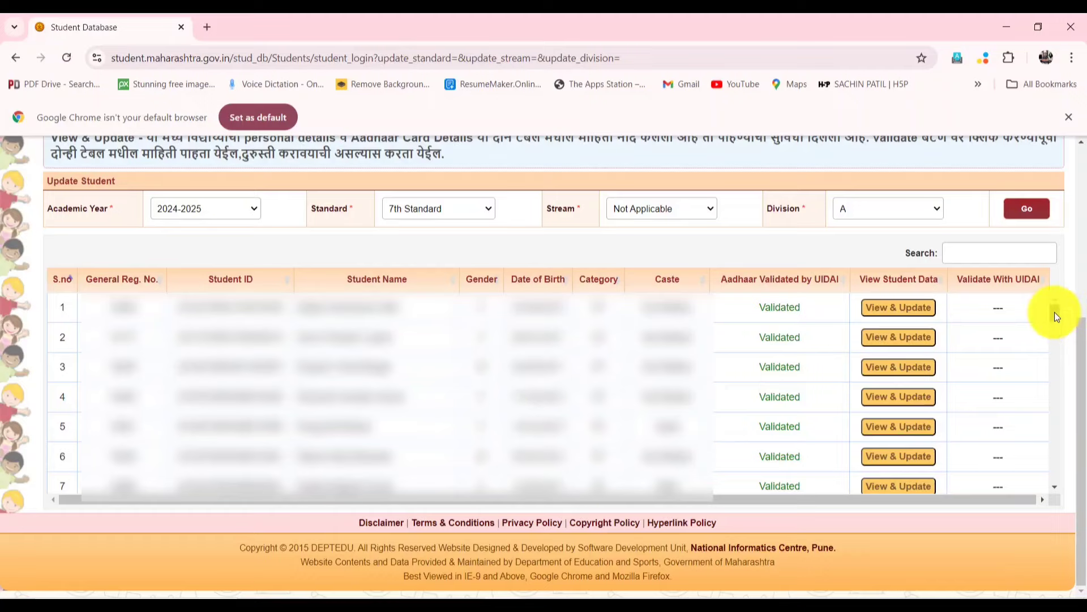
left_click_drag(1055, 311, 1053, 466)
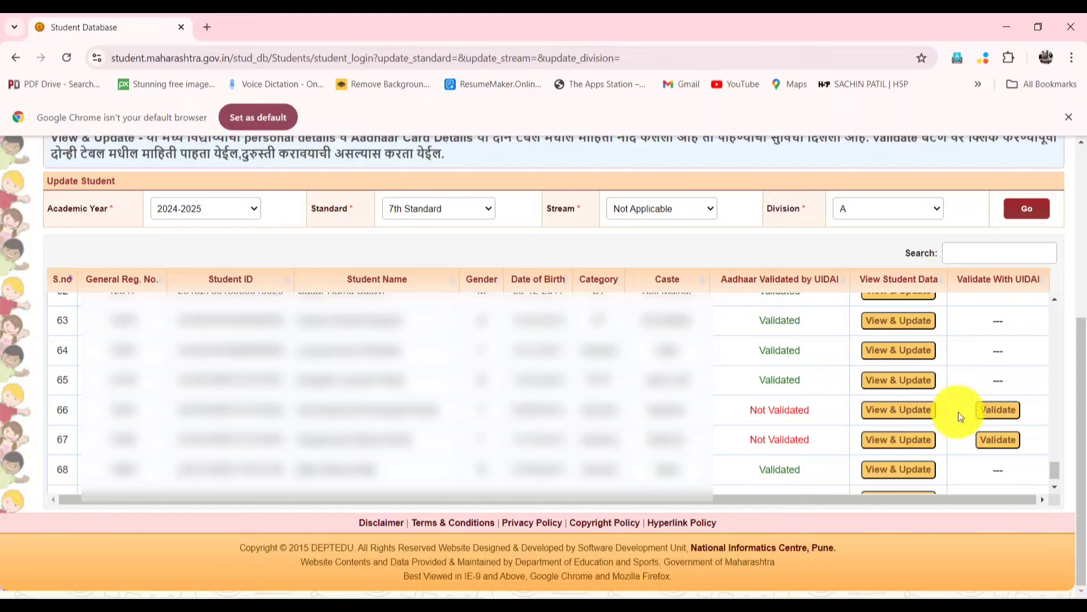
left_click(998, 415)
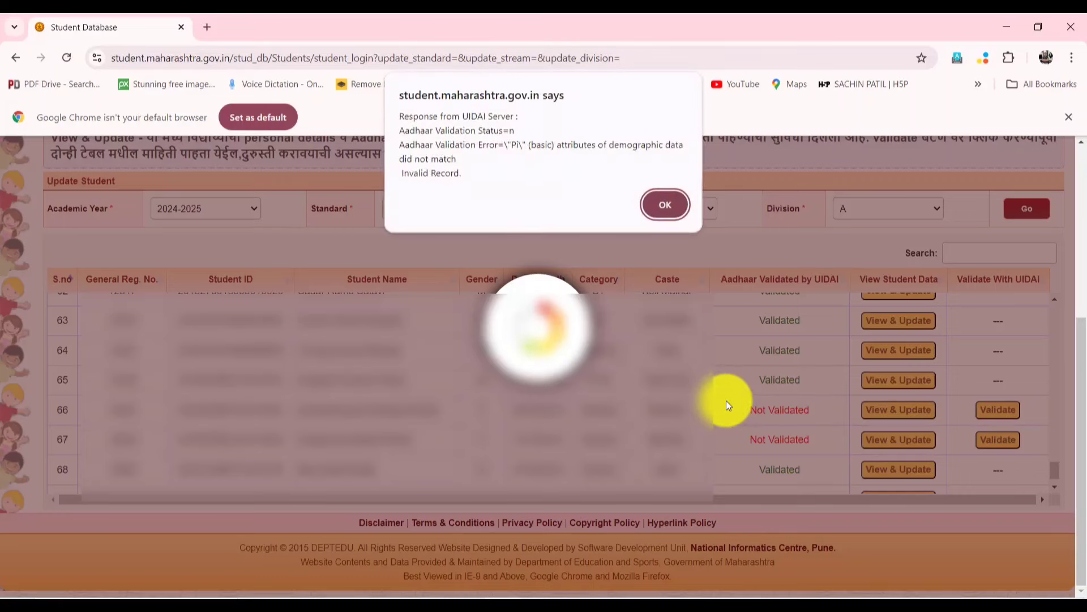
left_click(662, 204)
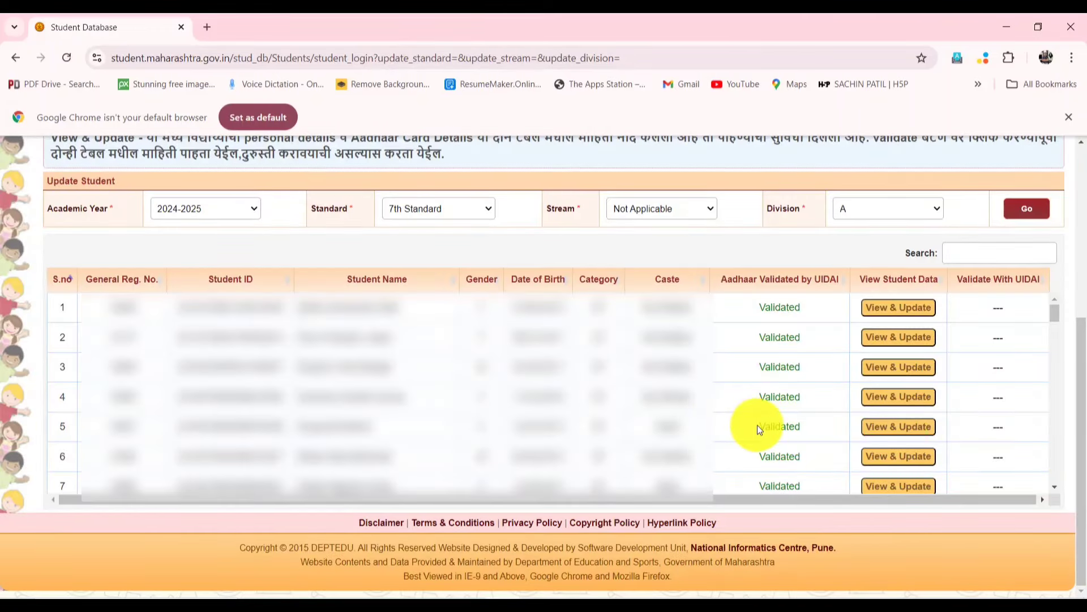
- Compare the Aadhaar Validated by UIDAI statuses of rows 5 and 67 in the 7th Standard A list
left_click_drag(757, 425, 810, 430)
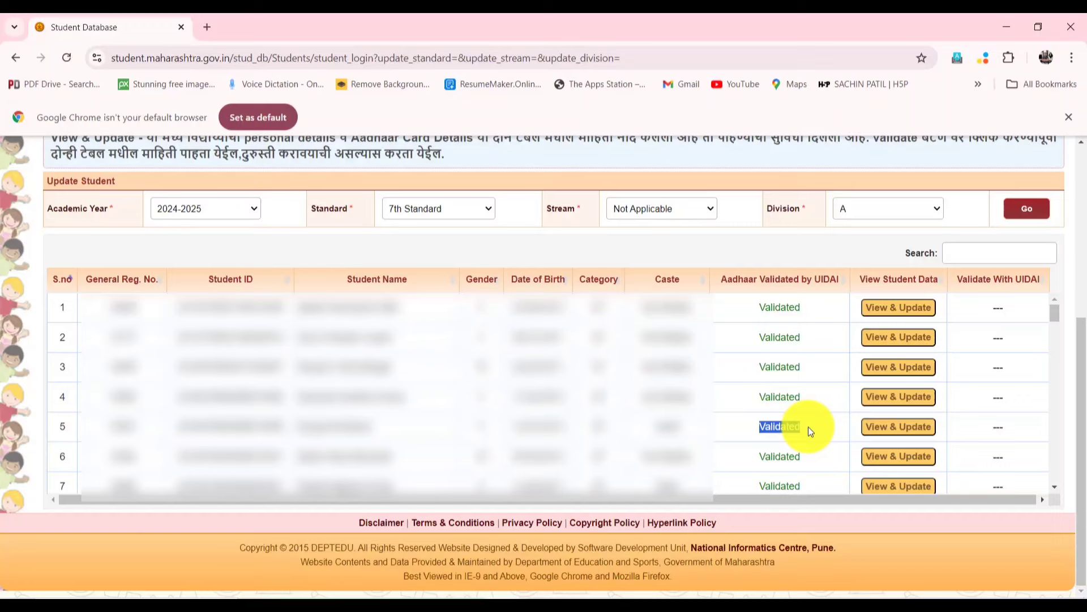
left_click(807, 426)
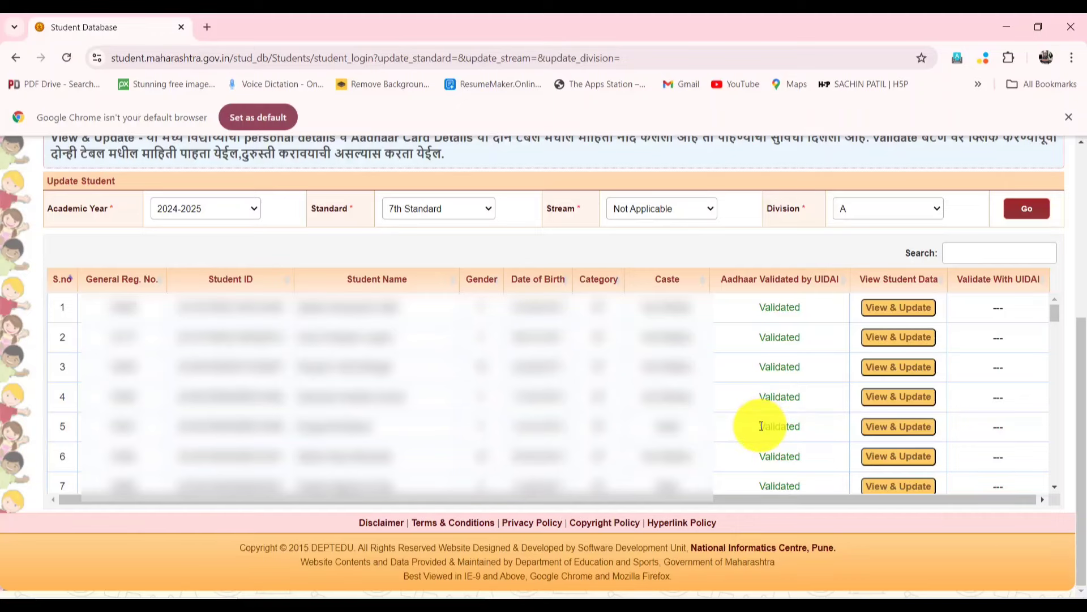
left_click_drag(761, 426, 810, 426)
left_click(810, 427)
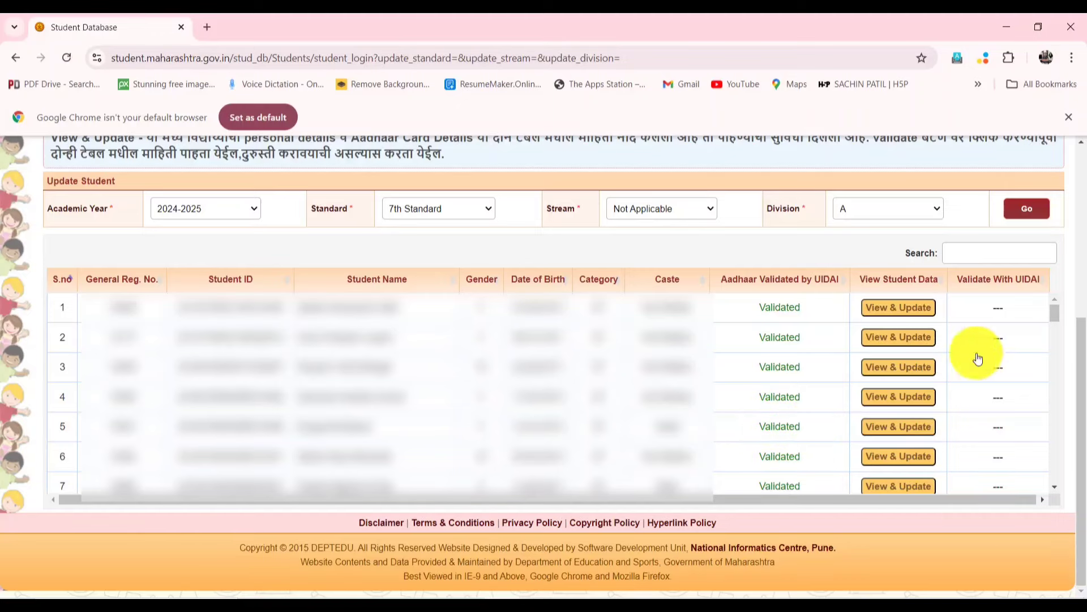
left_click_drag(1059, 314, 1058, 471)
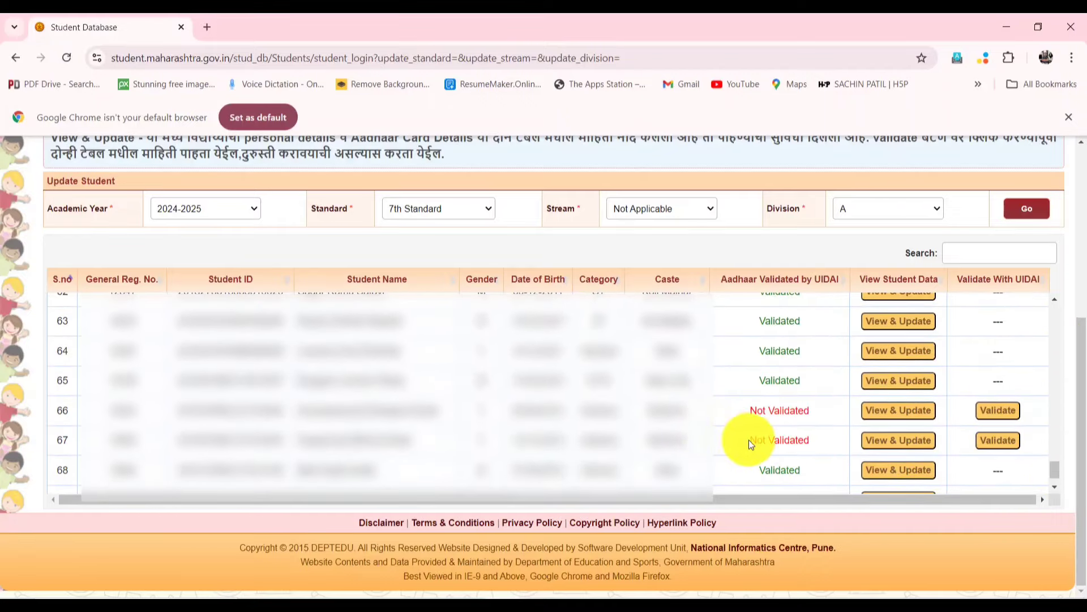
left_click_drag(749, 439, 827, 440)
left_click(827, 441)
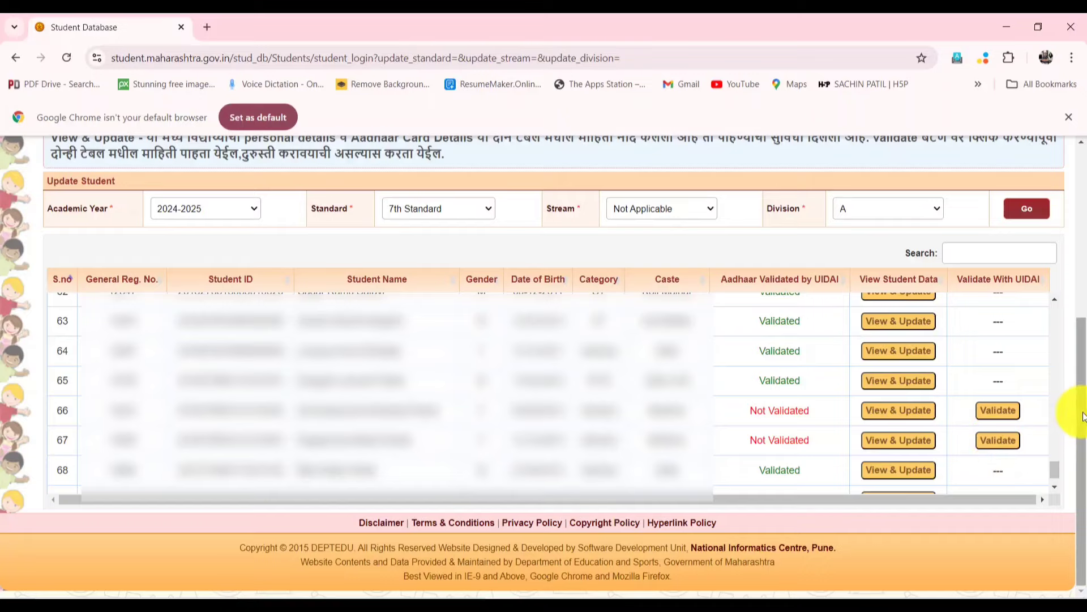
- Open the Aadhaar Status report, expand the school's class-wise counts, and list the unprocessed students in 12th Standard(HSC) Arts, division A
left_click_drag(1082, 414, 1083, 231)
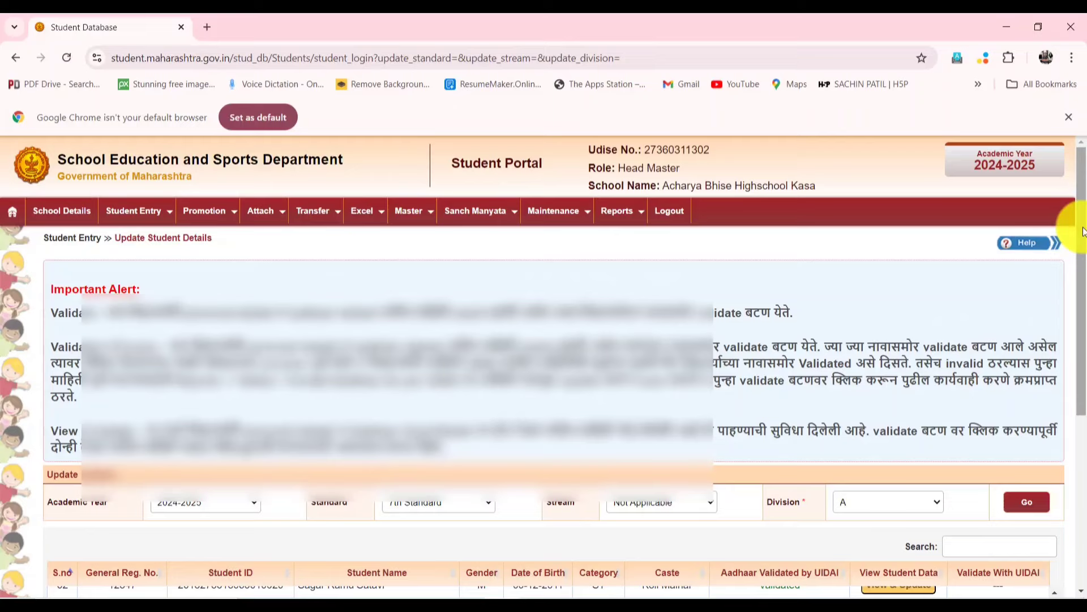
mouse_move(619, 211)
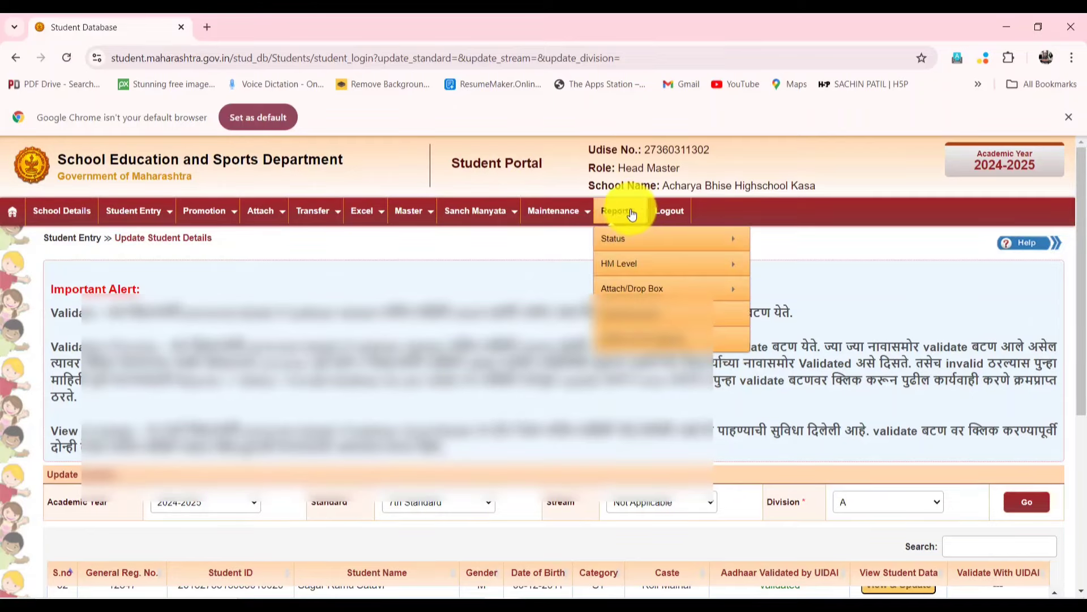
mouse_move(623, 238)
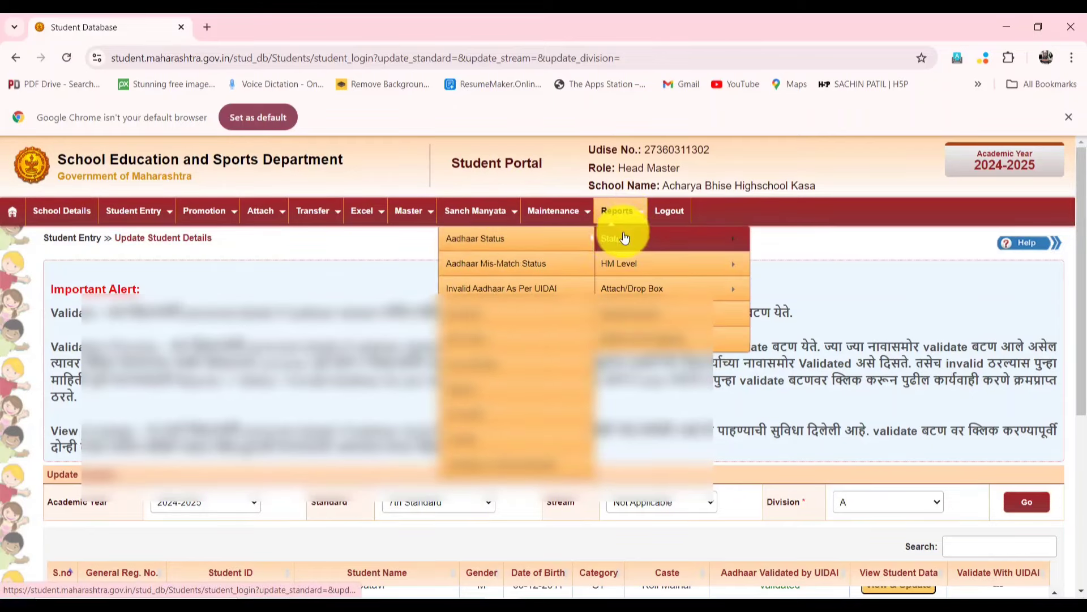
left_click(559, 244)
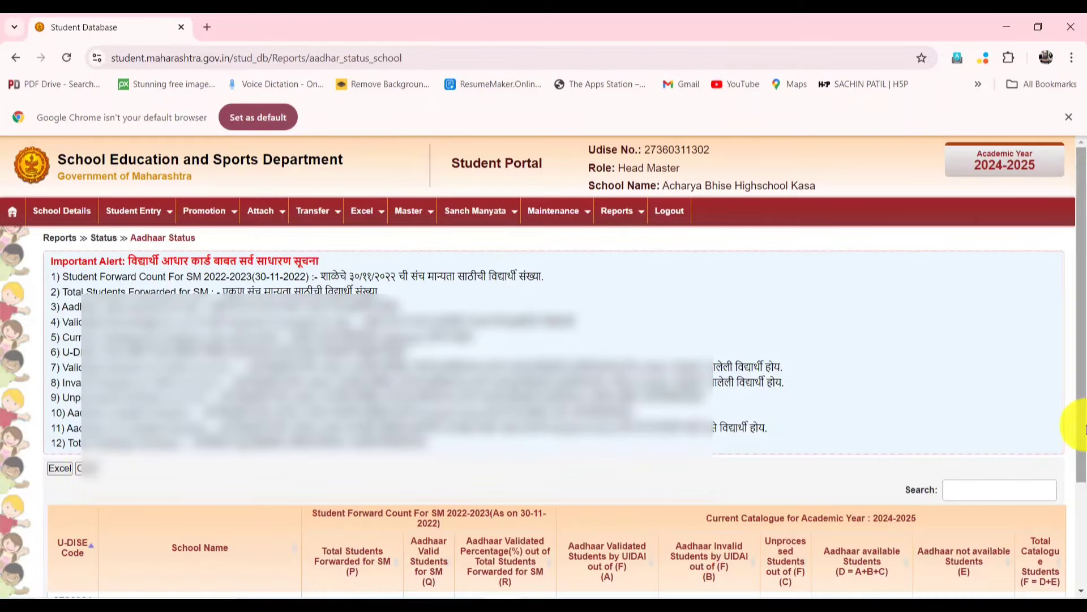
scroll(1085, 429, "down", 2)
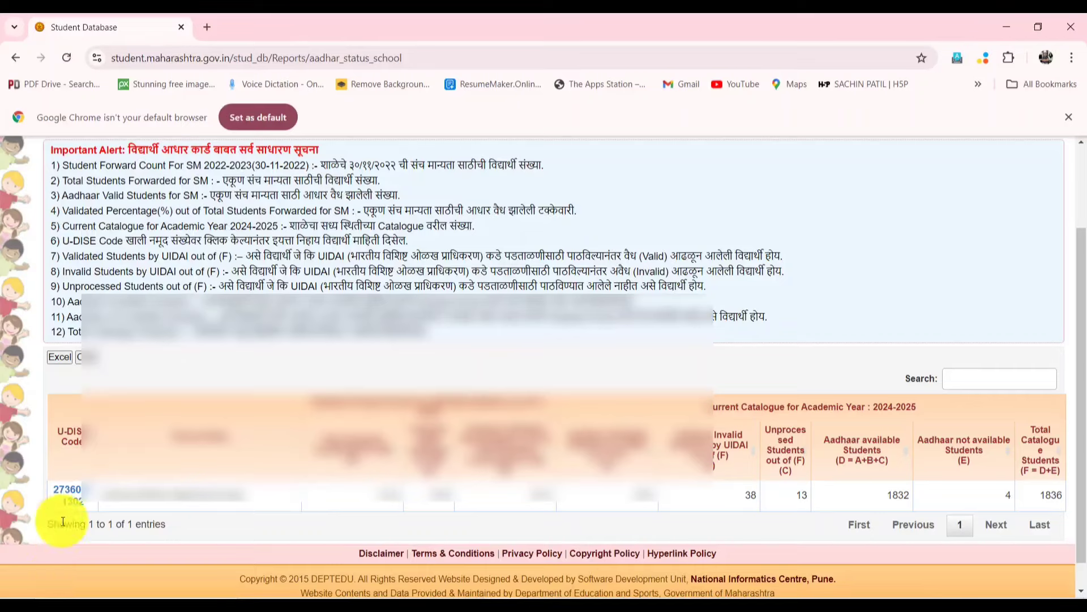
left_click(68, 500)
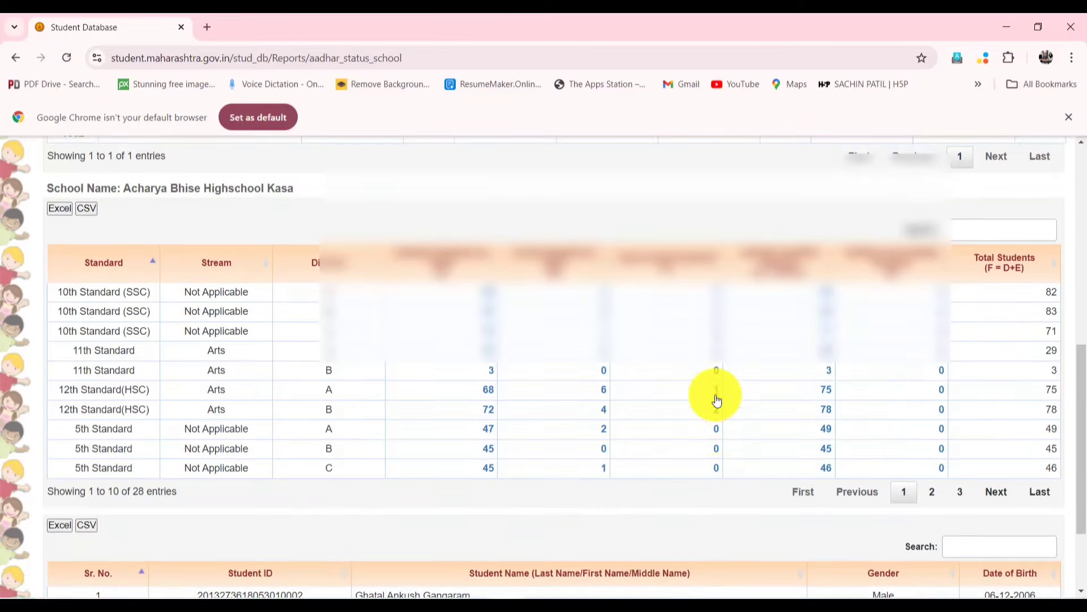
scroll(717, 398, "down", 2)
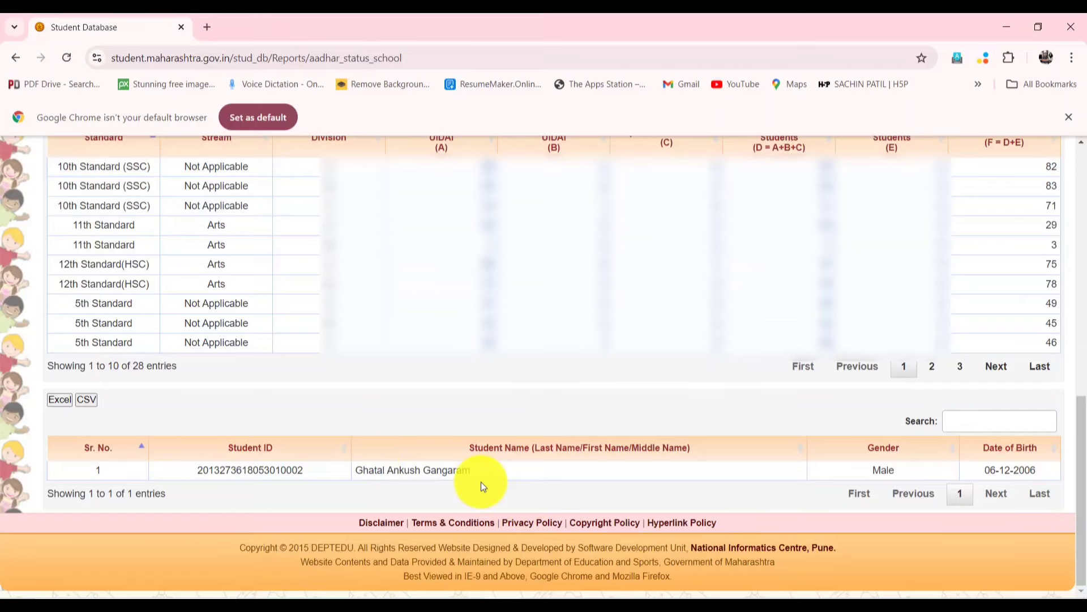
left_click_drag(1082, 475, 1082, 226)
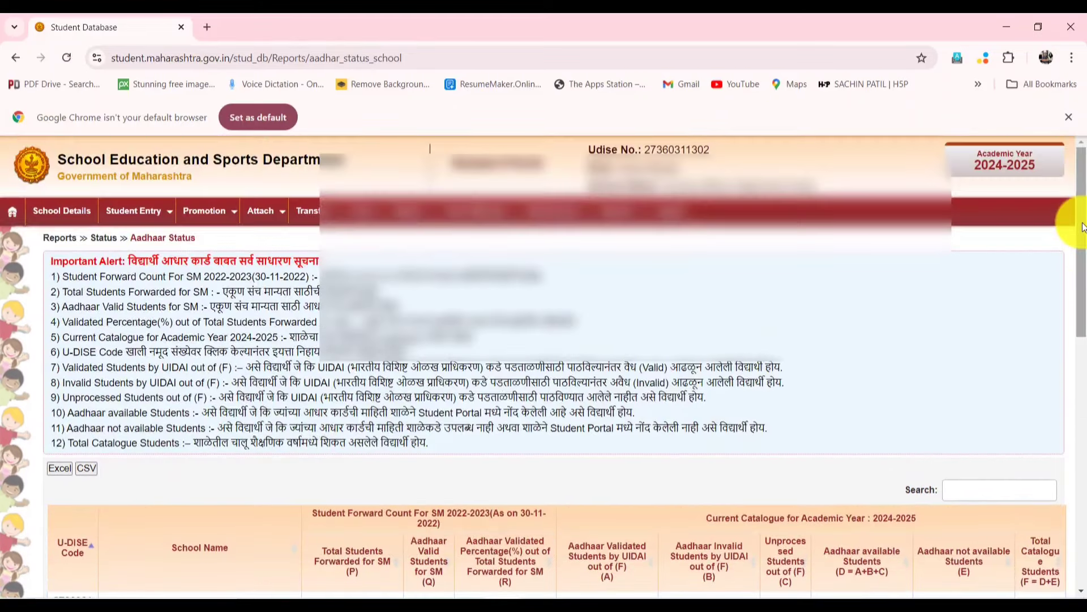
left_click(132, 212)
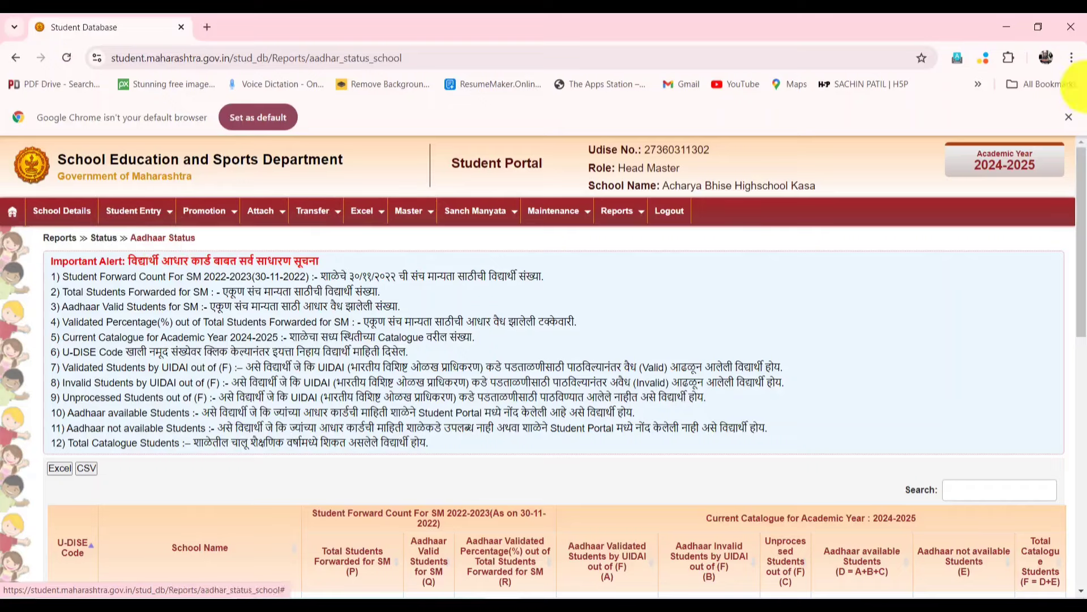
left_click_drag(1082, 170, 1083, 255)
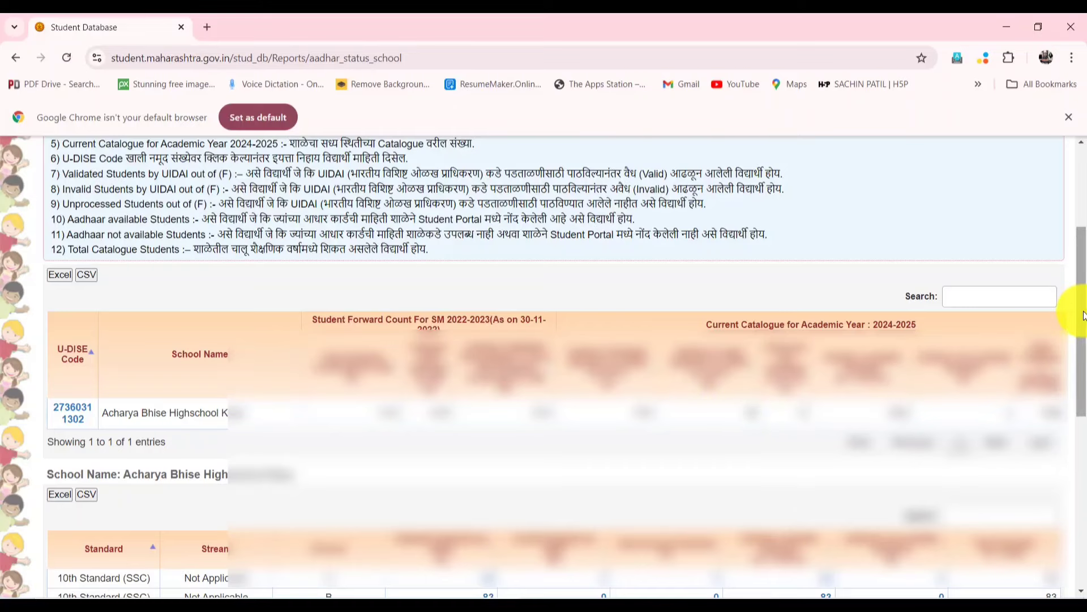
left_click_drag(1080, 312, 1081, 206)
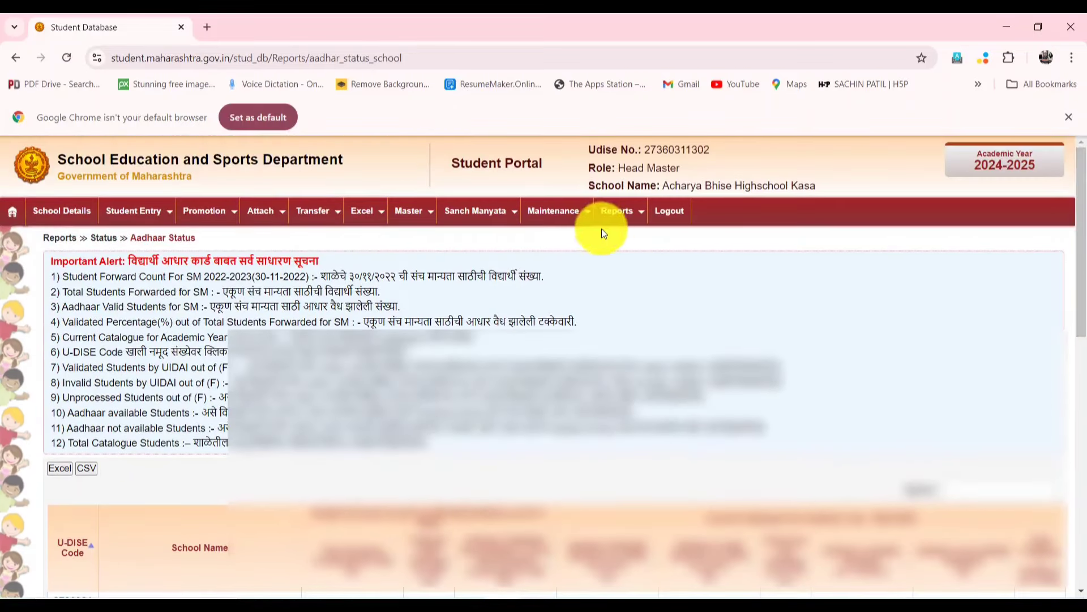
- Open the Aadhaar Mis-Match Status report, list the students with a gender mismatch, and check the student name as per SARAL
mouse_move(623, 220)
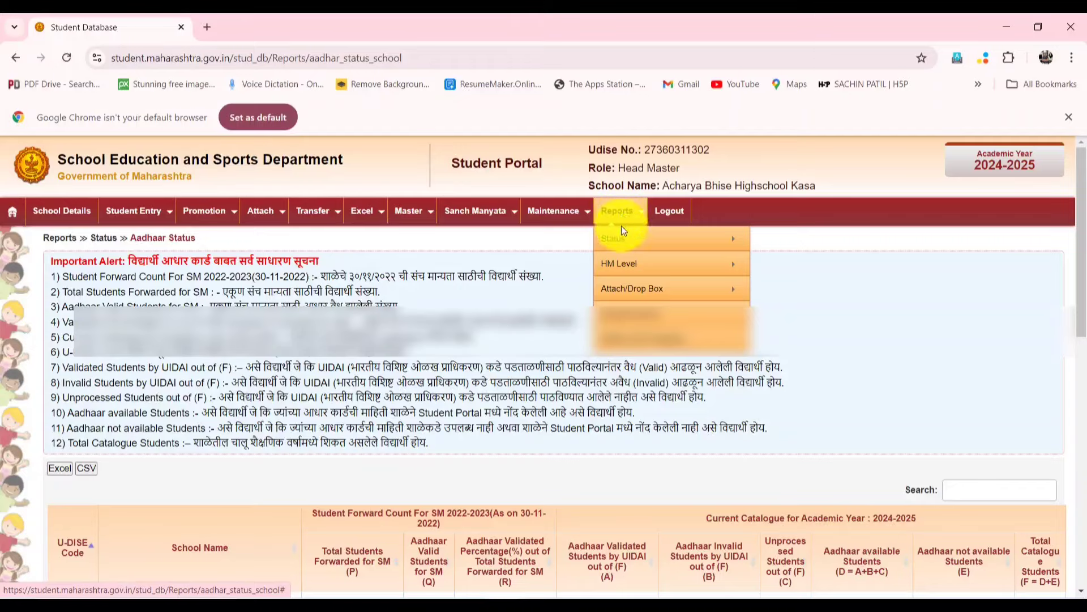
mouse_move(612, 238)
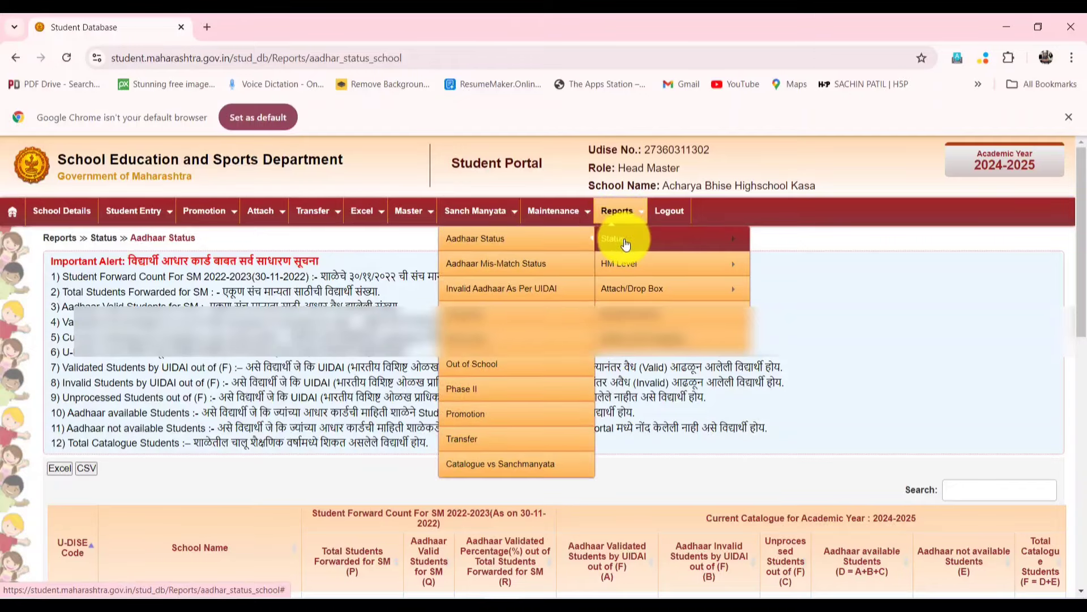
left_click(552, 269)
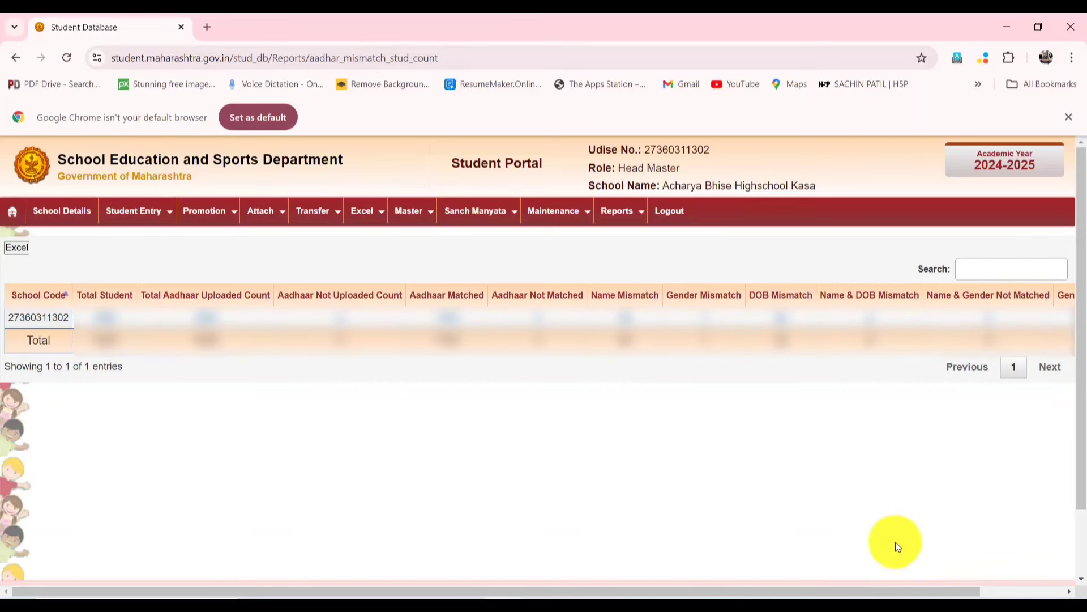
left_click_drag(882, 593, 947, 592)
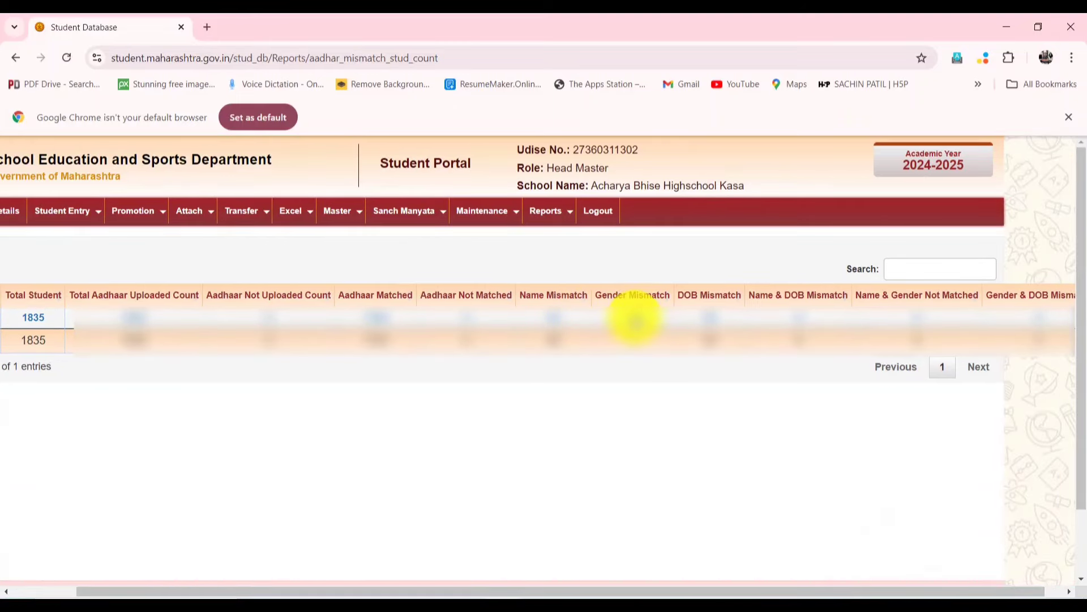
left_click(635, 319)
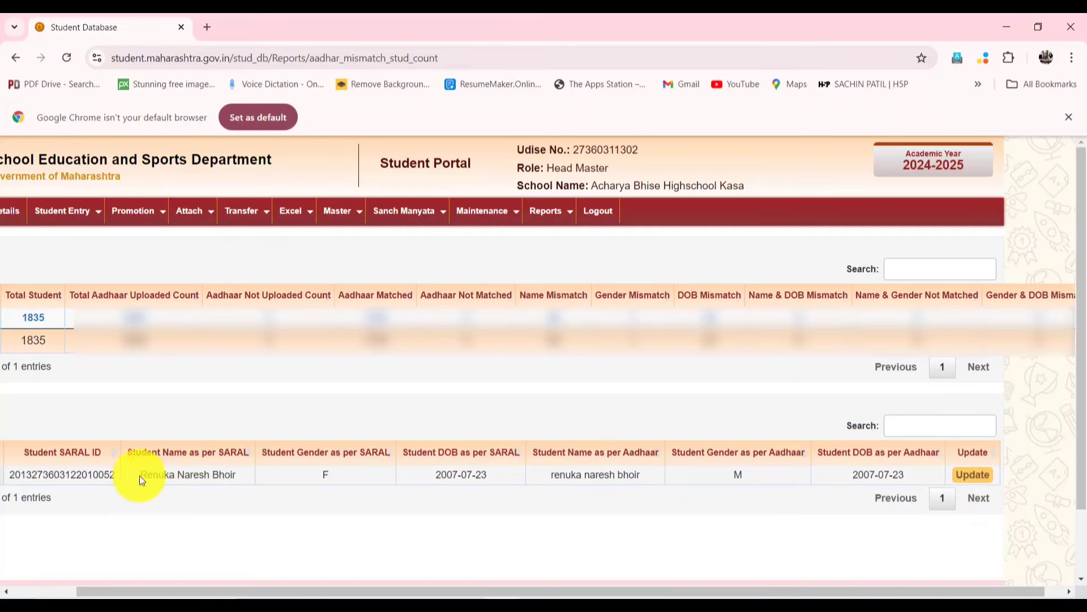
left_click_drag(139, 475, 250, 481)
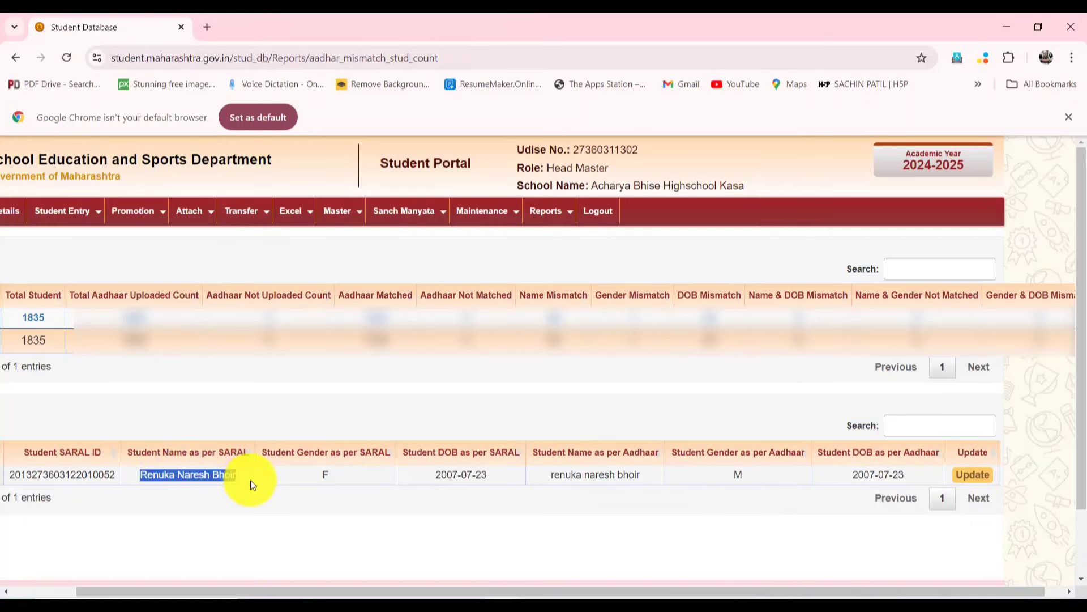
- Compare the listed student's name and gender as per SARAL with the name and gender as per Aadhaar
left_click(250, 480)
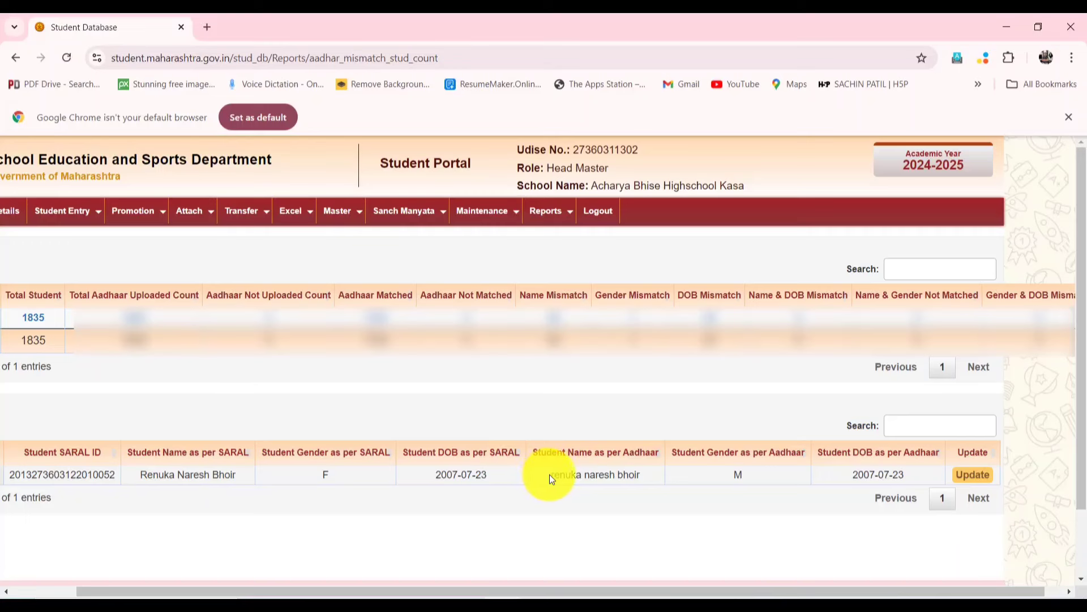
left_click_drag(550, 474, 645, 478)
left_click(645, 478)
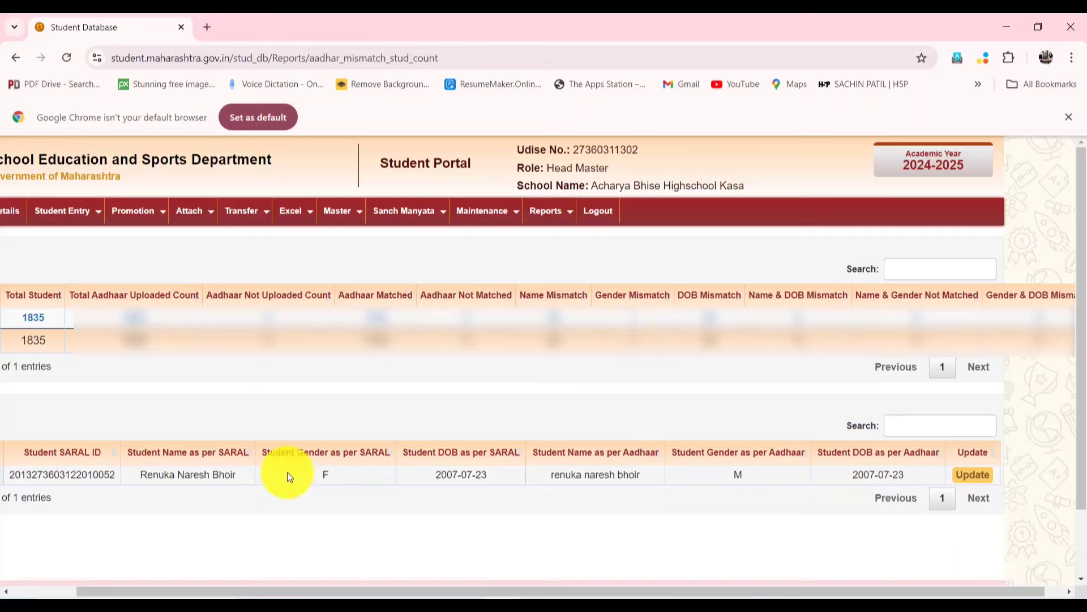
double_click(327, 473)
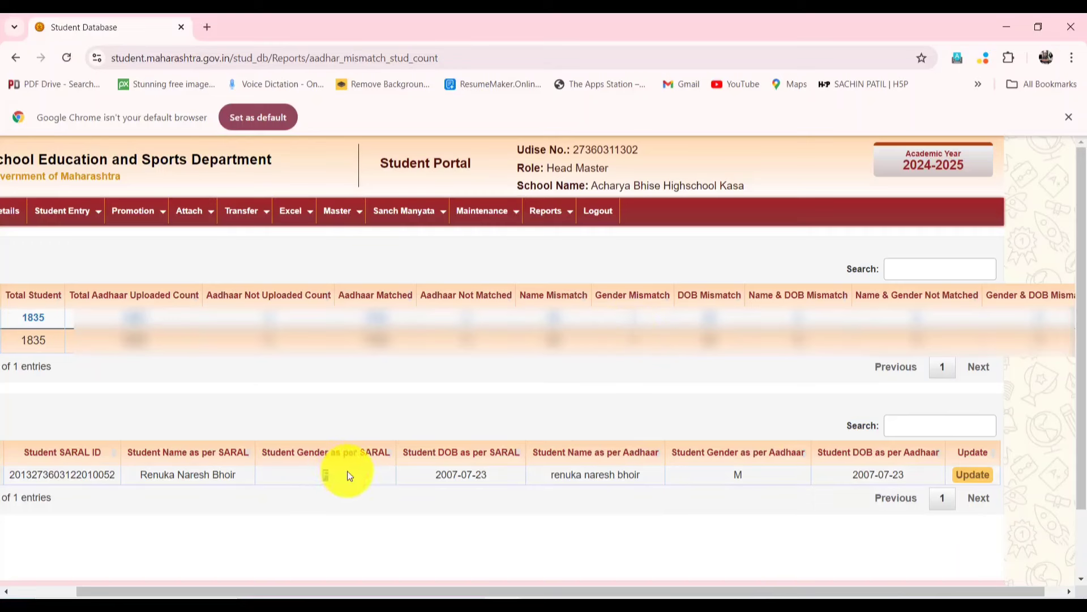
left_click(754, 475)
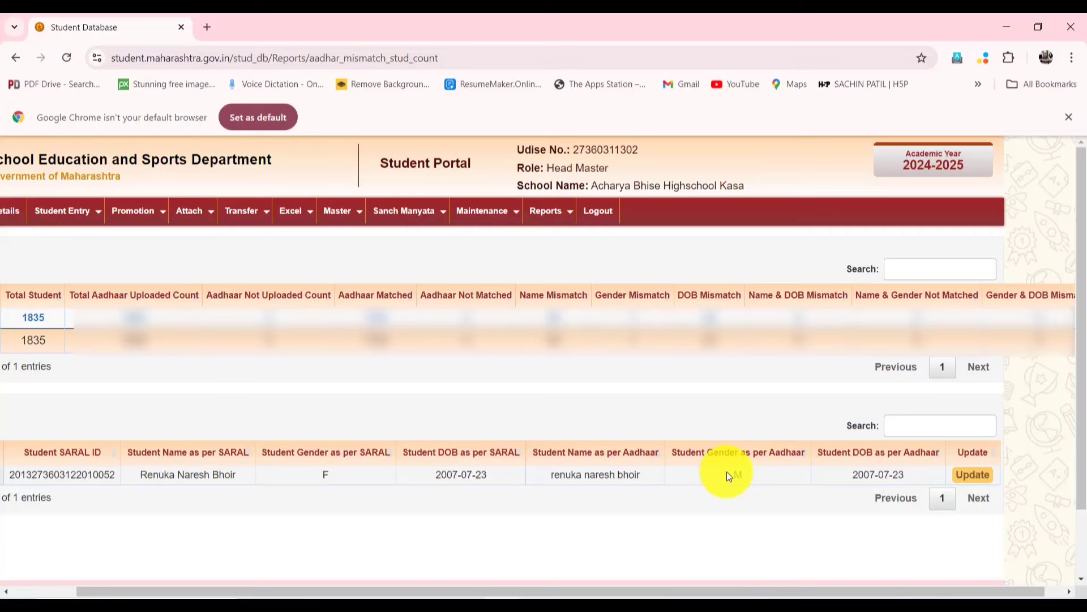
double_click(736, 475)
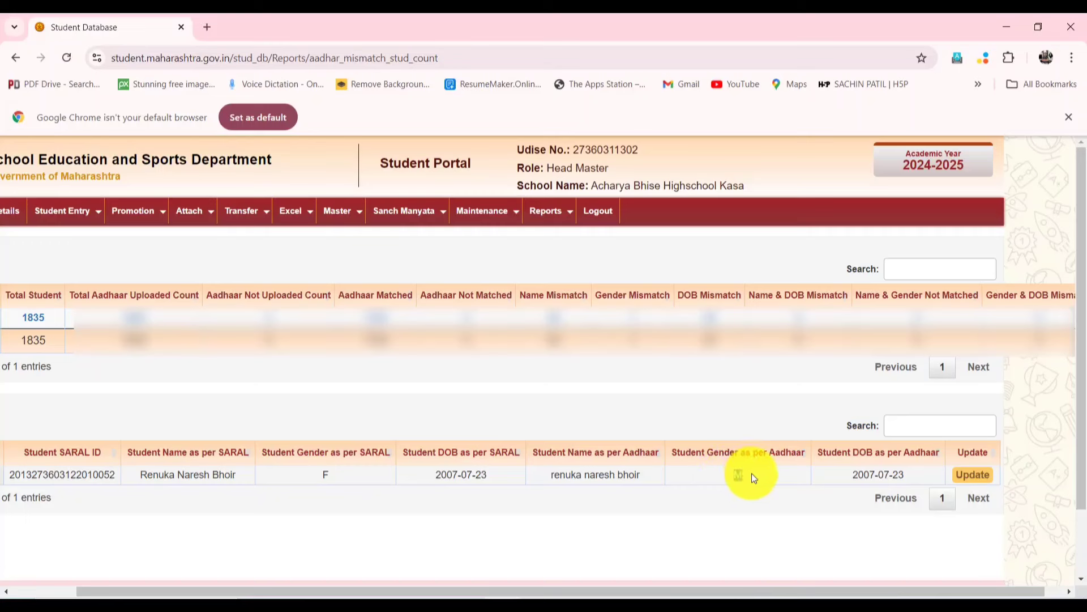
left_click(352, 475)
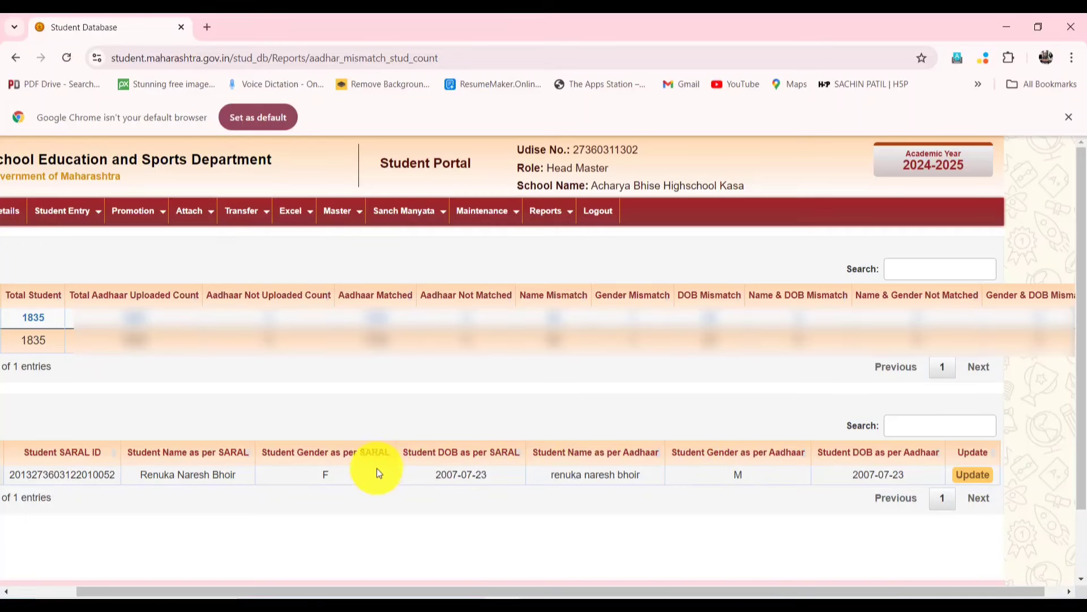